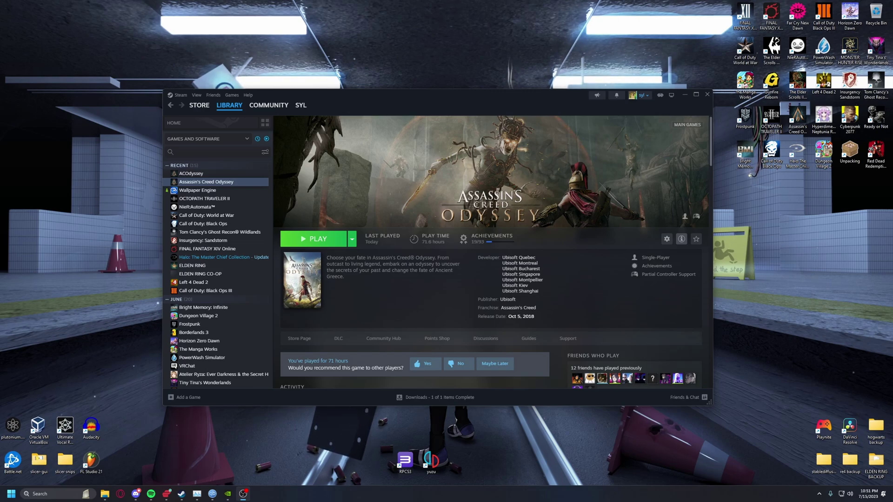
Step: Open the Assassin's Creed Odyssey random frame drops fix video from your YouTube channel and expand its description
mouse_move(120, 498)
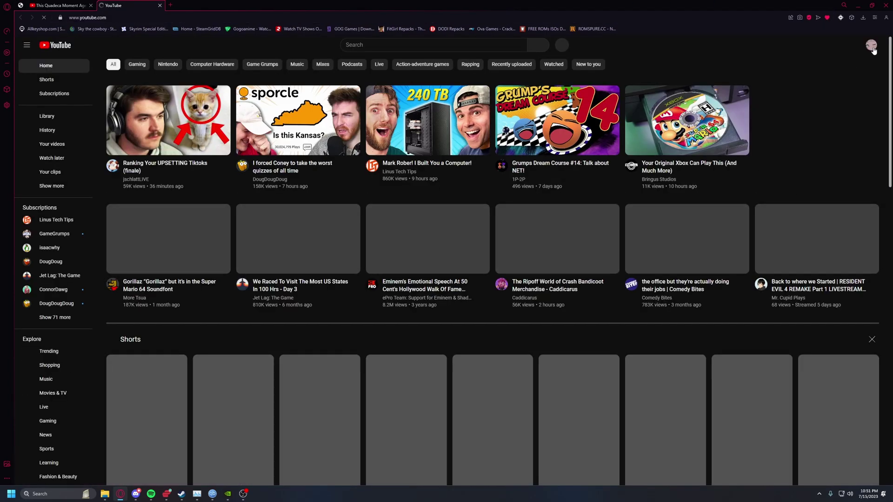
click(873, 46)
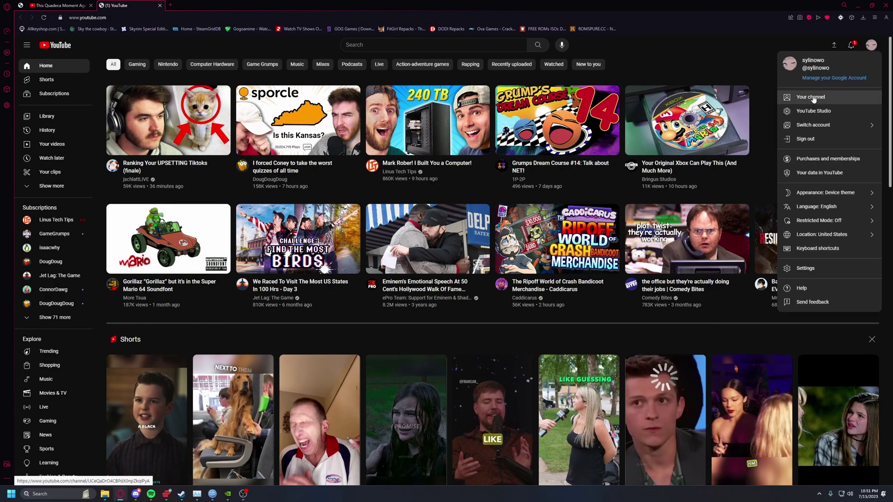
click(812, 98)
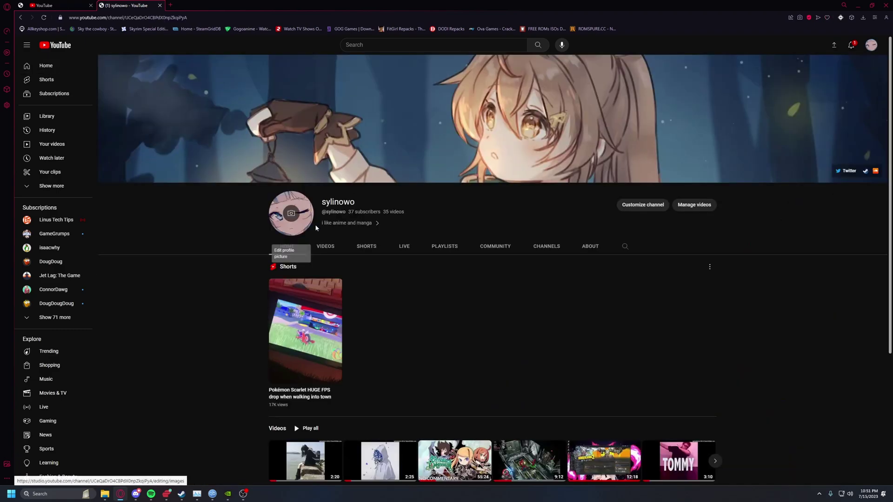
click(326, 246)
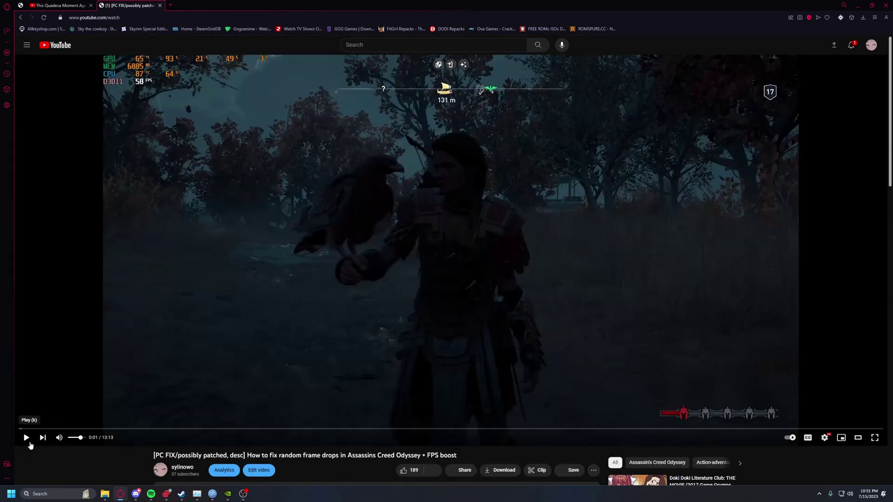
scroll(233, 465, down, 2)
click(282, 405)
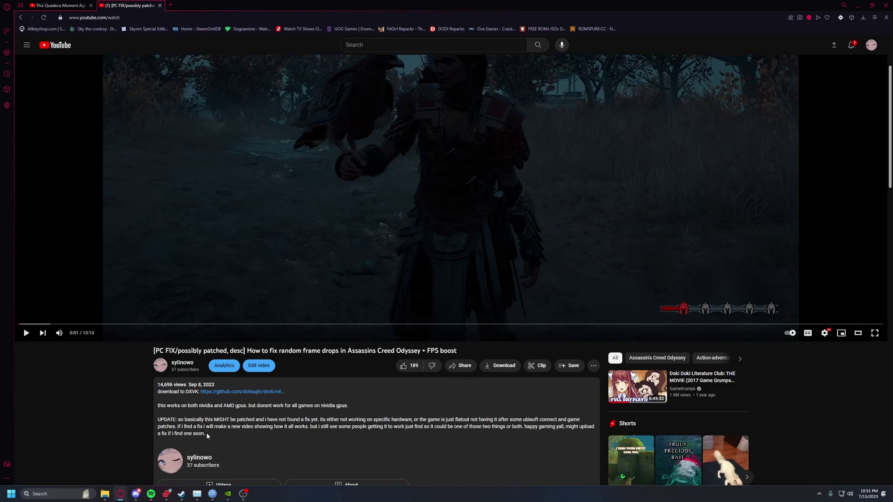
Step: Sort the video's comments by newest first and read through the viewers' feedback on the fix
scroll(171, 381, down, 5)
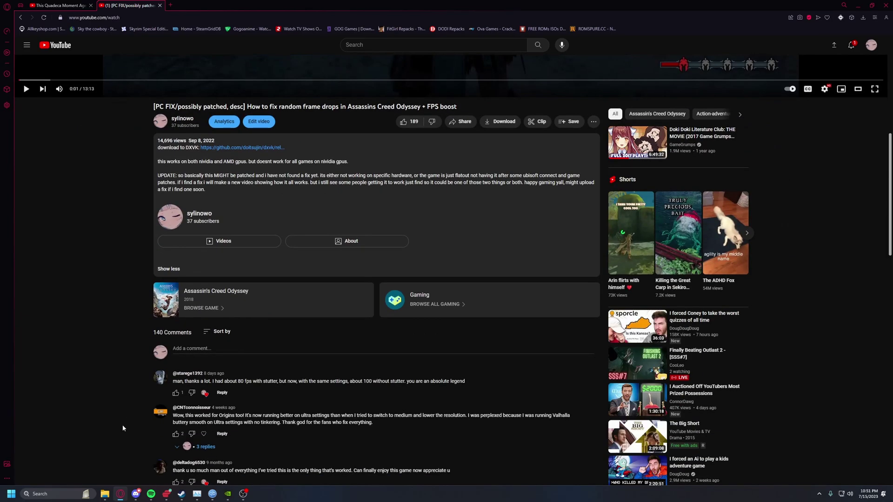
click(218, 333)
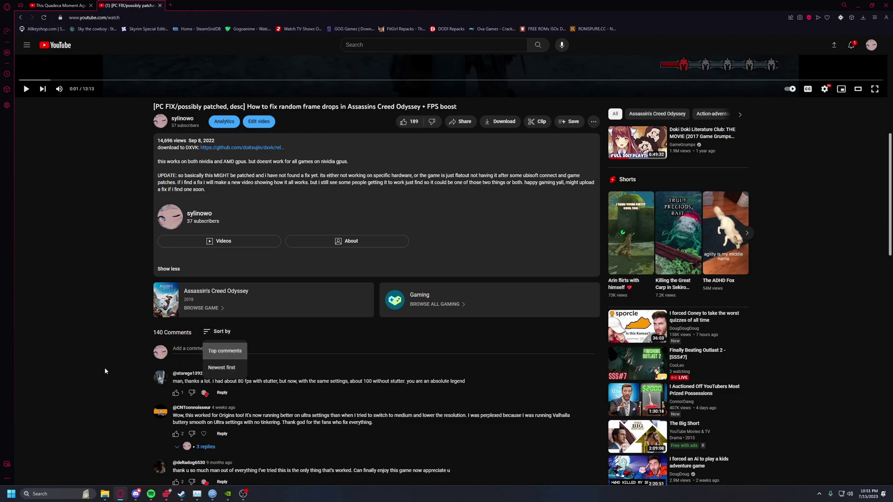
click(105, 370)
click(219, 331)
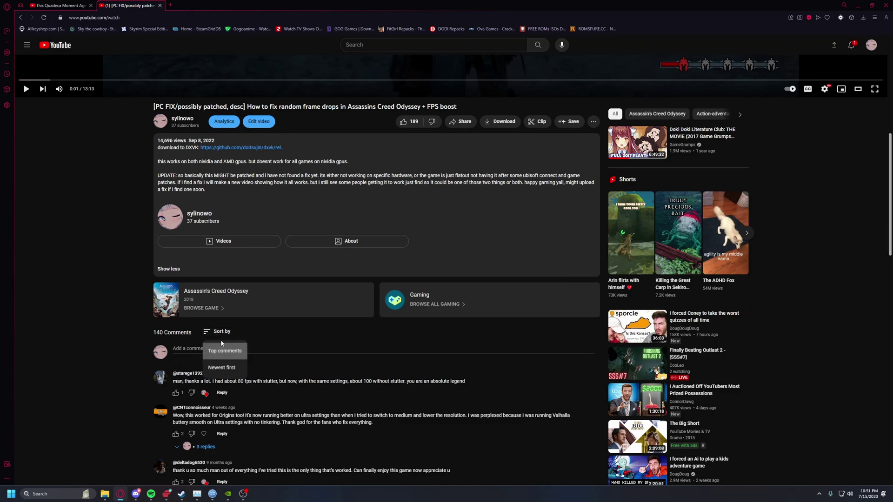
click(222, 367)
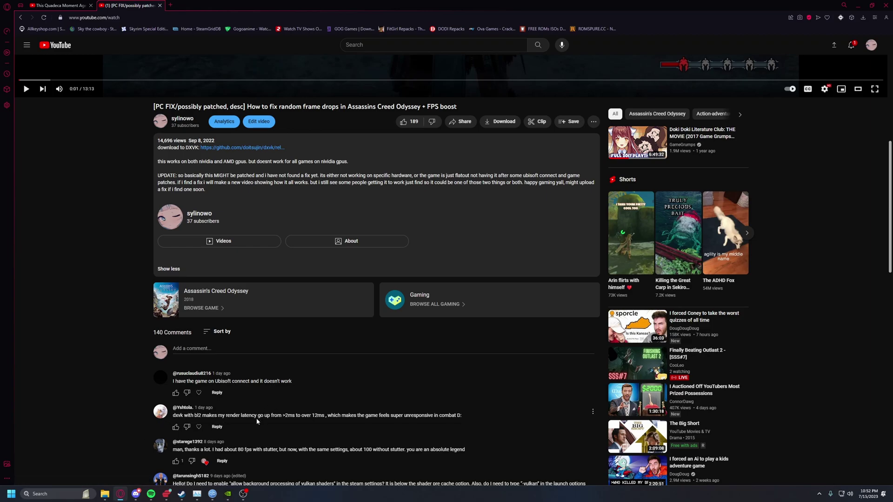
scroll(254, 421, down, 2)
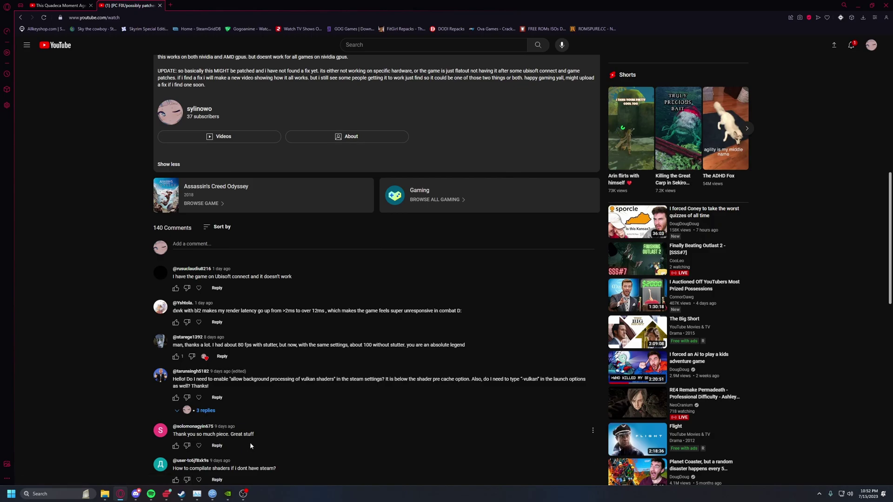
scroll(225, 471, down, 1)
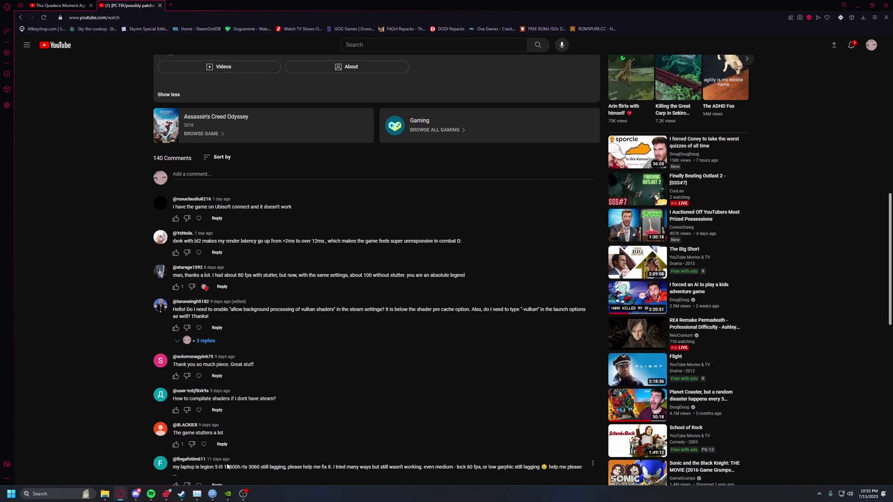
scroll(230, 437, down, 1)
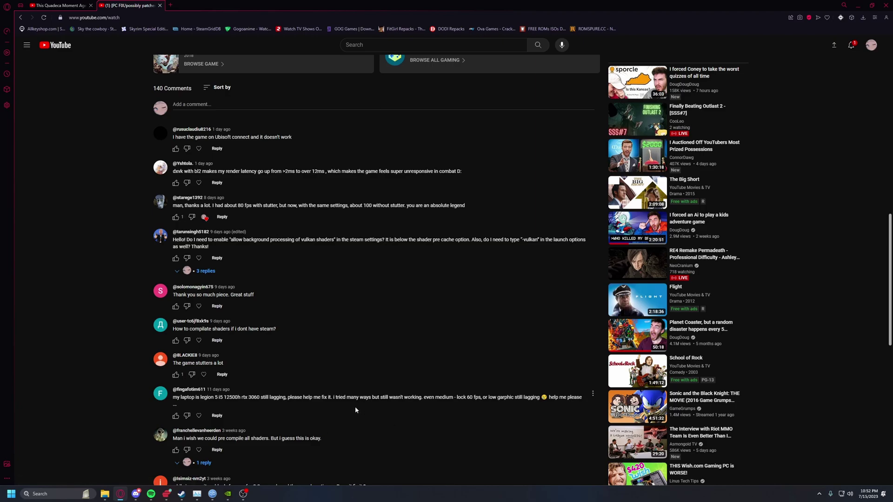
scroll(355, 399, down, 2)
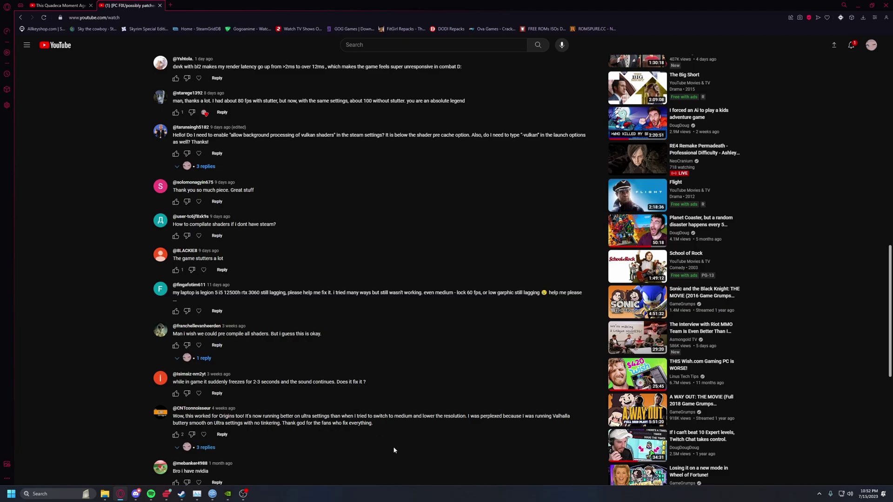
scroll(394, 450, up, 15)
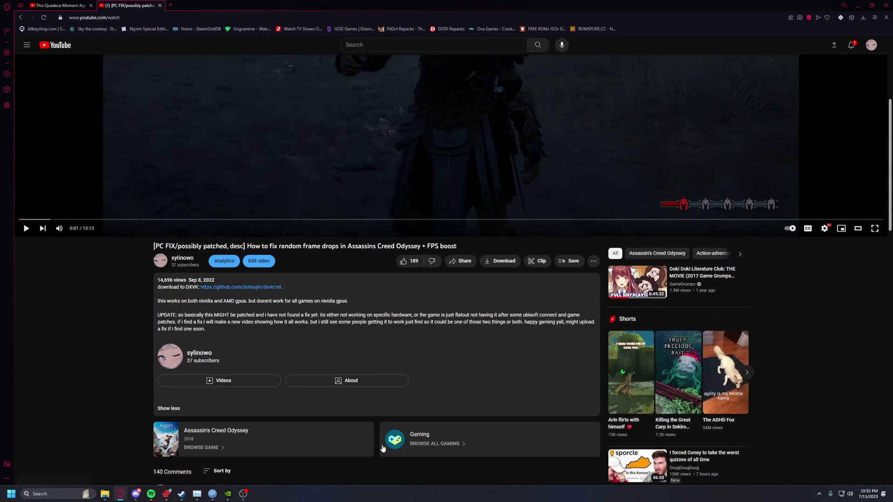
key(t)
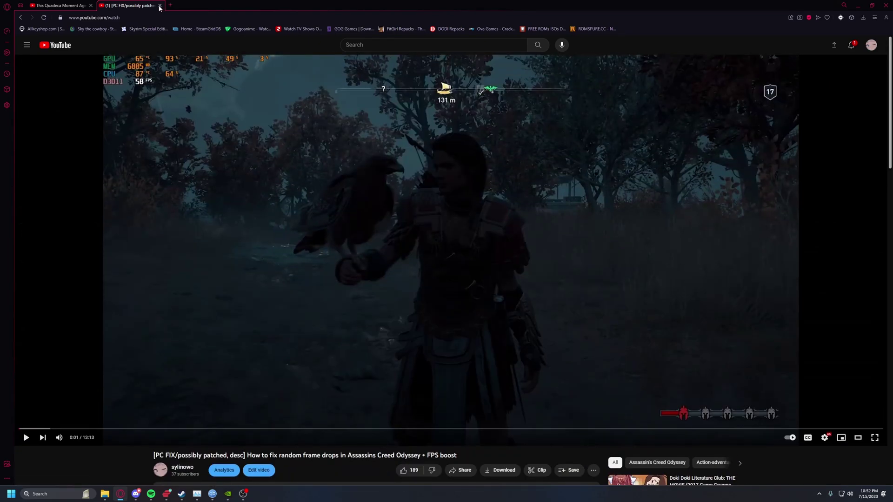
Step: Search the web for "dxvk async" and open the Version 2.0 release of the dxvk-async GitHub repository
click(91, 5)
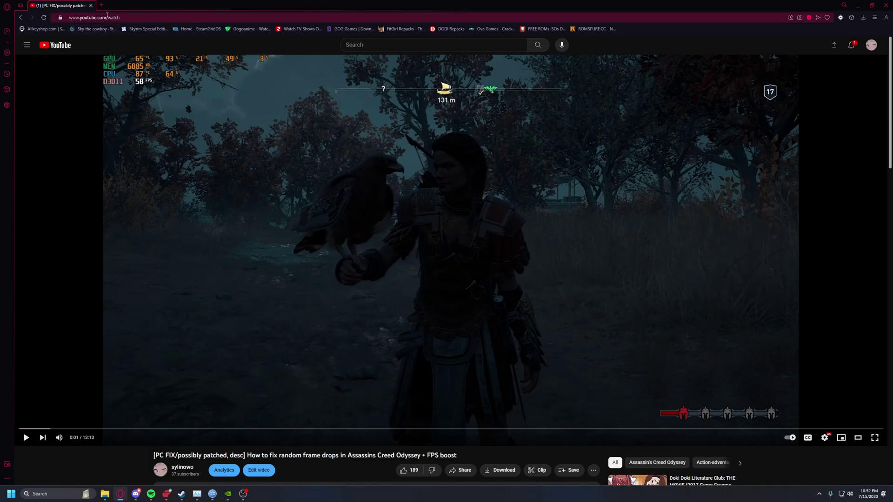
click(107, 16)
text(dxvk)
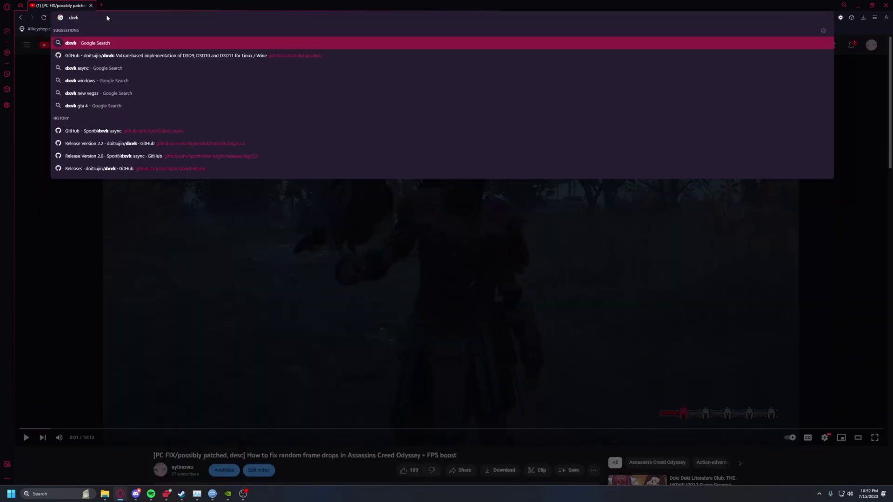
text( async)
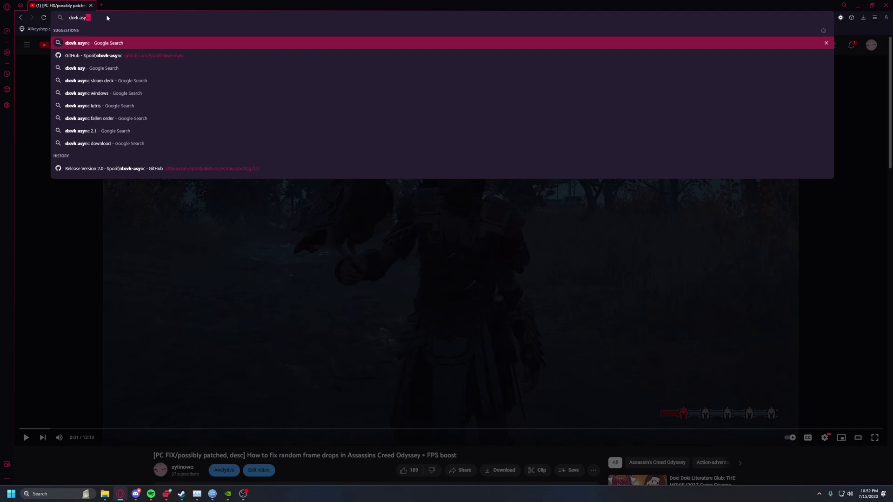
key(Return)
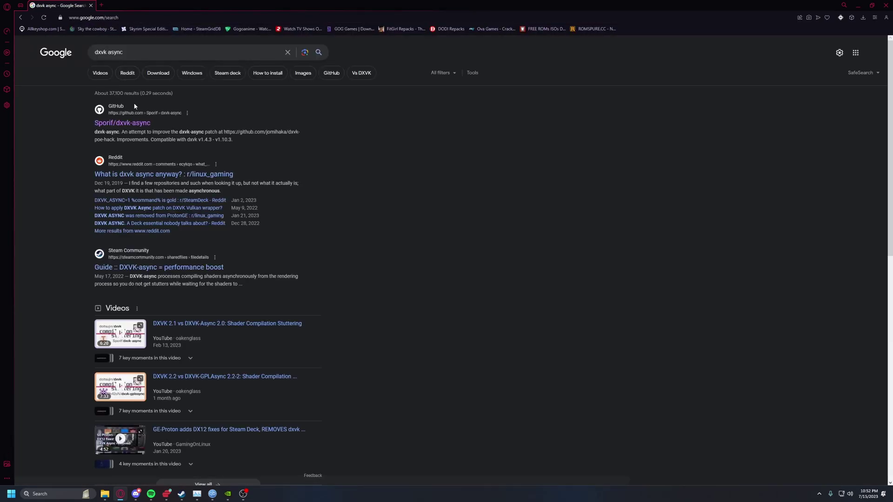
click(135, 128)
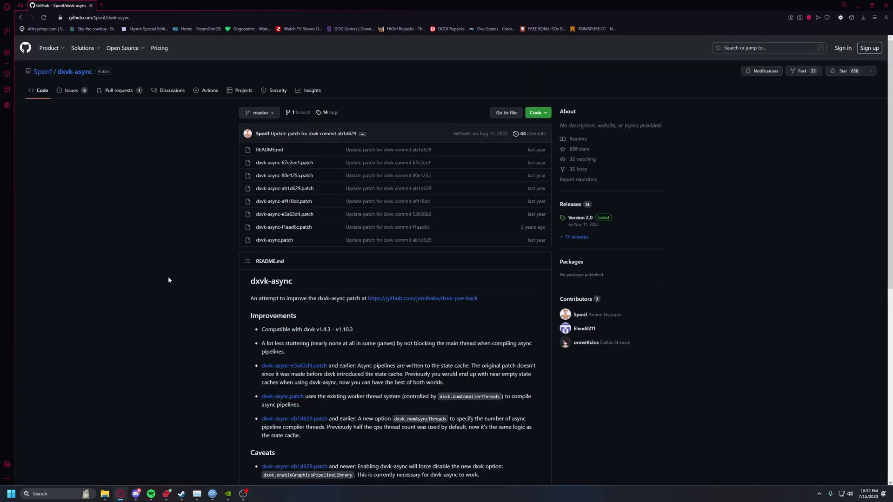
click(577, 218)
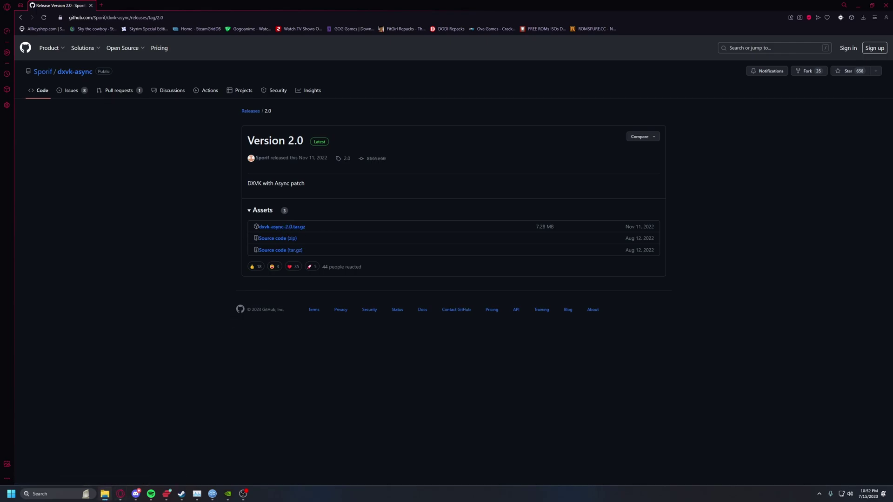
Step: Switch to File Explorer and look through the Assassins Creed Odyssey game folder for d3d11.dll and dxgi.dll
click(105, 493)
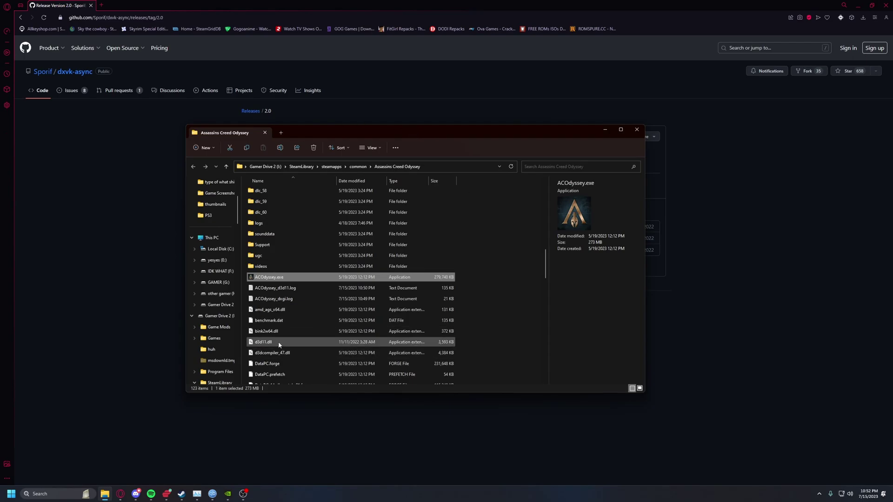
mouse_move(278, 343)
scroll(278, 344, down, 6)
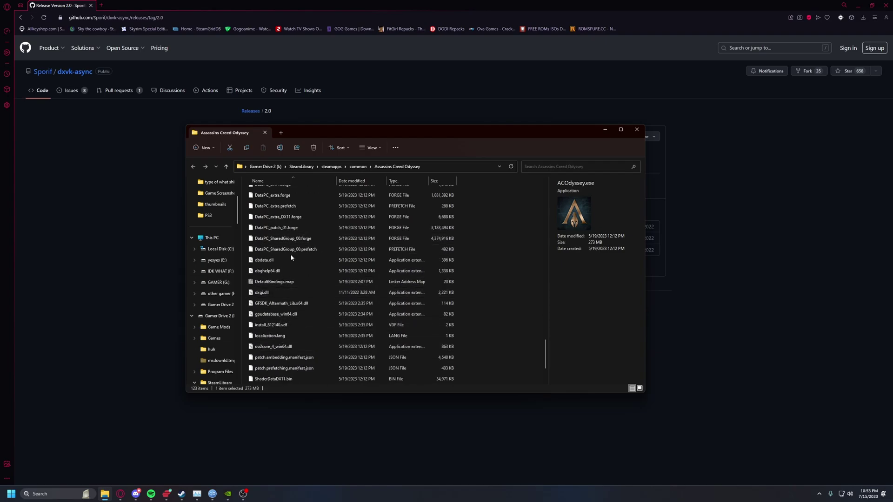
Step: Open the downloaded dxvk-async-2.0.tar.gz archive from the browser and go into its x64 folder
click(194, 462)
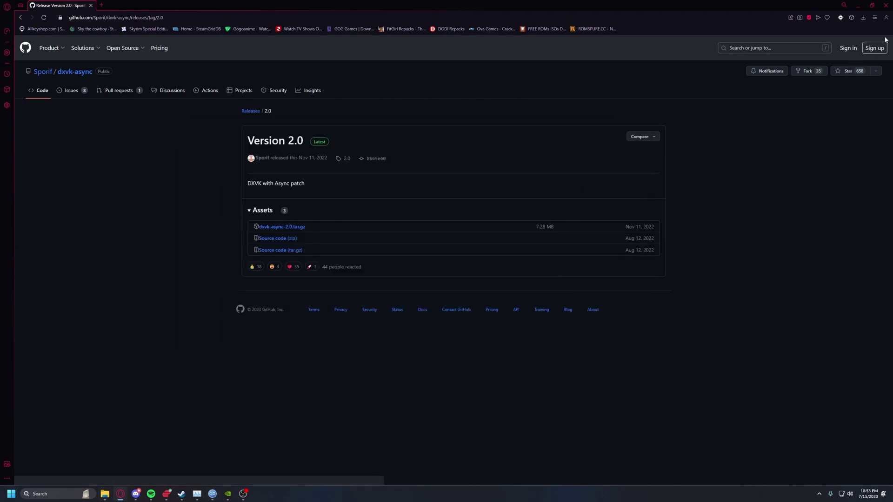
click(863, 20)
click(737, 71)
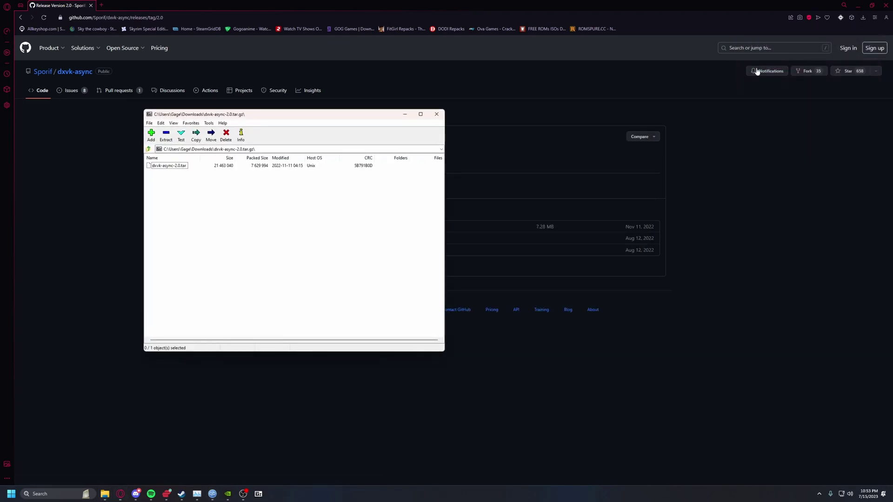
double_click(217, 166)
double_click(220, 166)
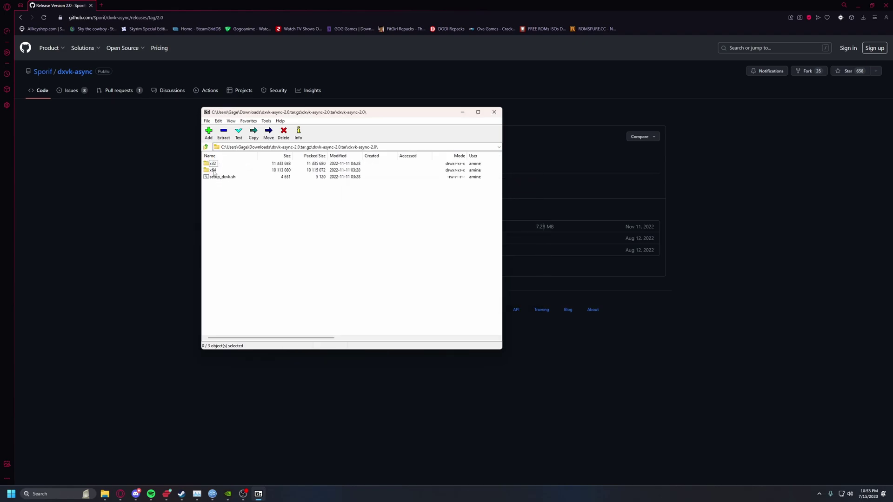
double_click(213, 170)
mouse_move(227, 206)
mouse_down()
mouse_move(217, 178)
mouse_move(229, 205)
mouse_up()
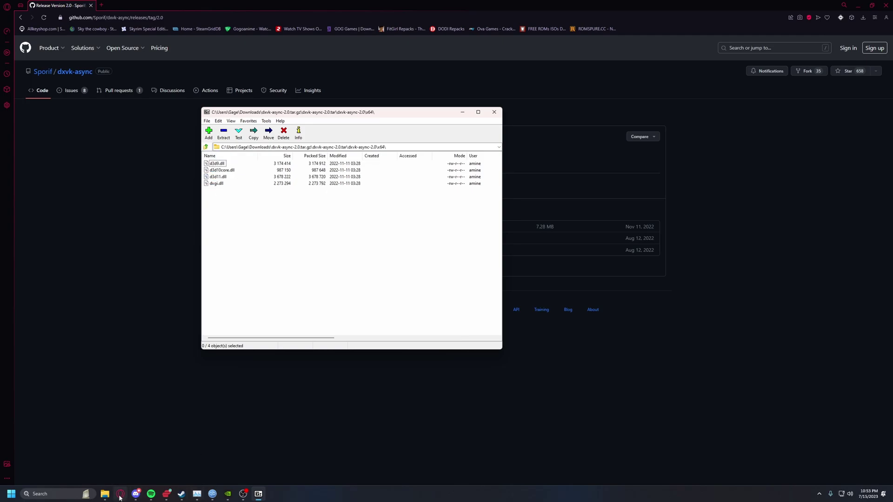
Step: Check the game folder's d3d11.dll and dxgi.dll against the files in the archive's x64 folder
click(105, 494)
scroll(327, 229, down, 5)
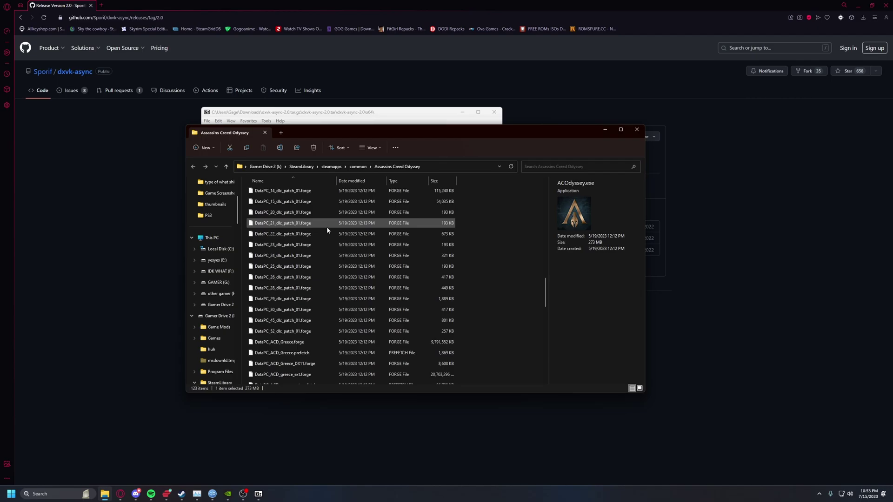
scroll(326, 229, down, 8)
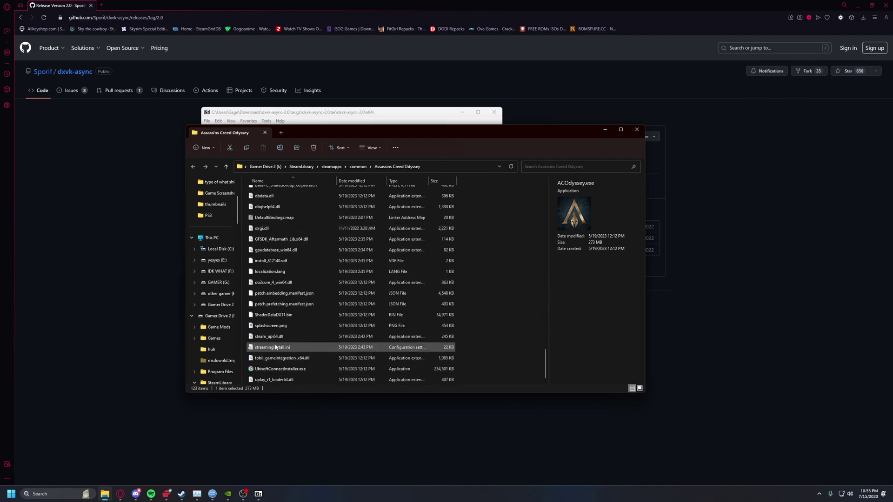
scroll(276, 347, up, 8)
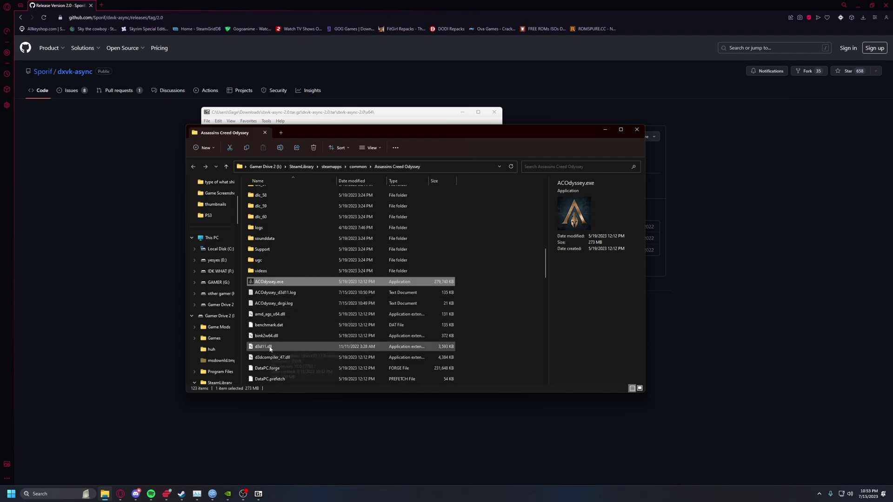
click(346, 112)
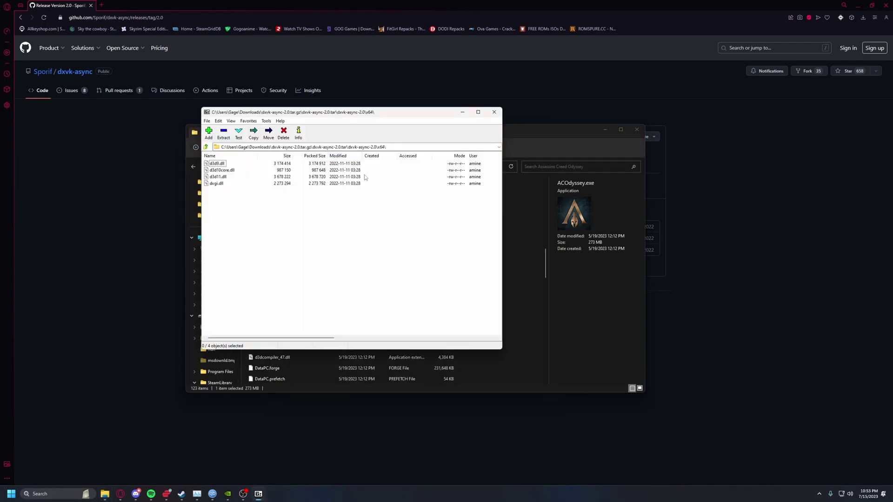
Step: Switch to the Steam library and show the non-Steam ACOdyssey entry
click(858, 5)
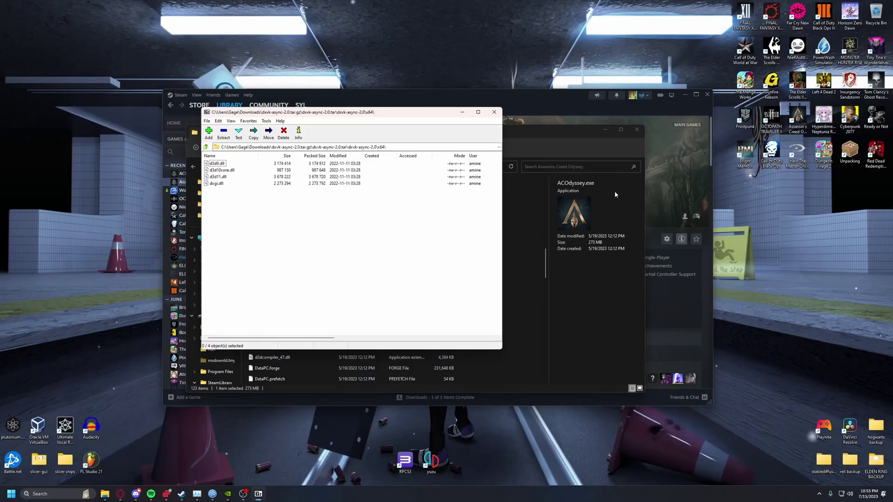
click(554, 118)
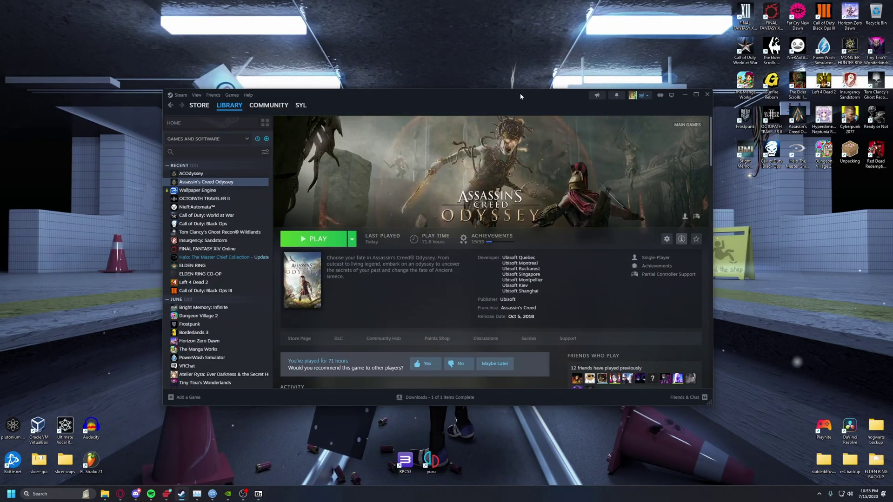
click(212, 174)
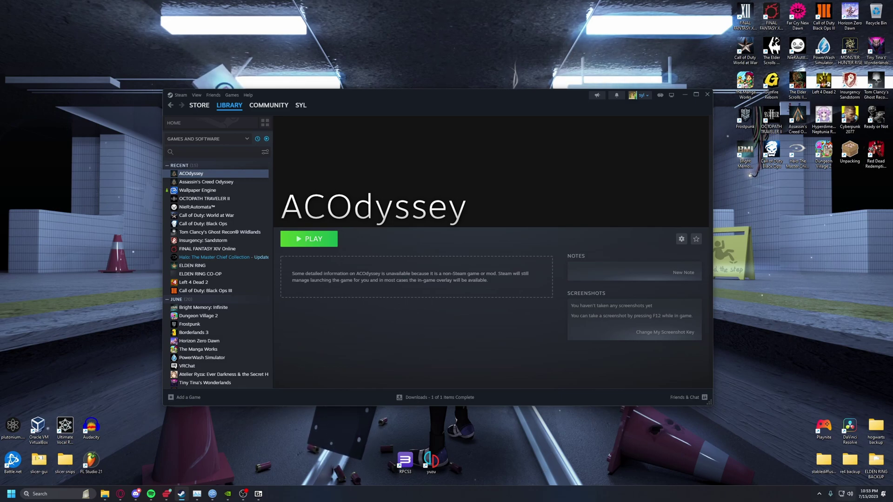
Step: Switch to Ubisoft Connect from the background apps and show its general settings
click(817, 495)
click(821, 460)
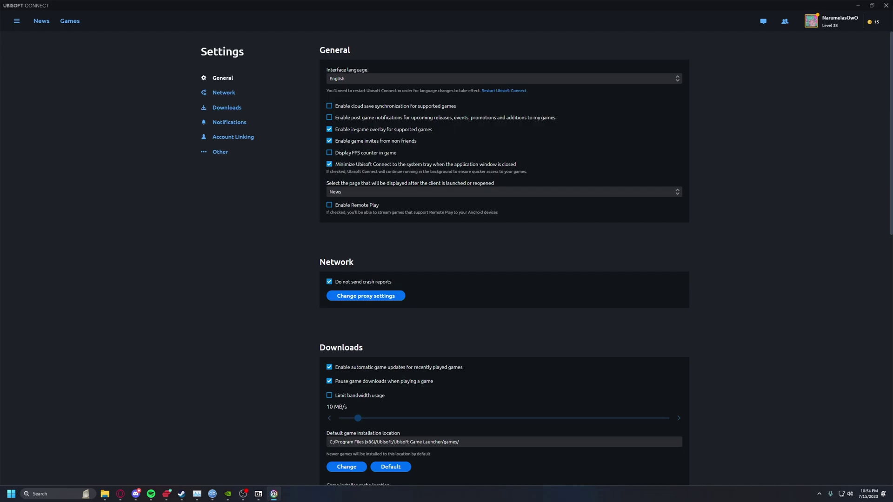
Step: Close the Ubisoft Connect window, check the in-game overlay setting in GeForce Experience and minimize it
click(886, 5)
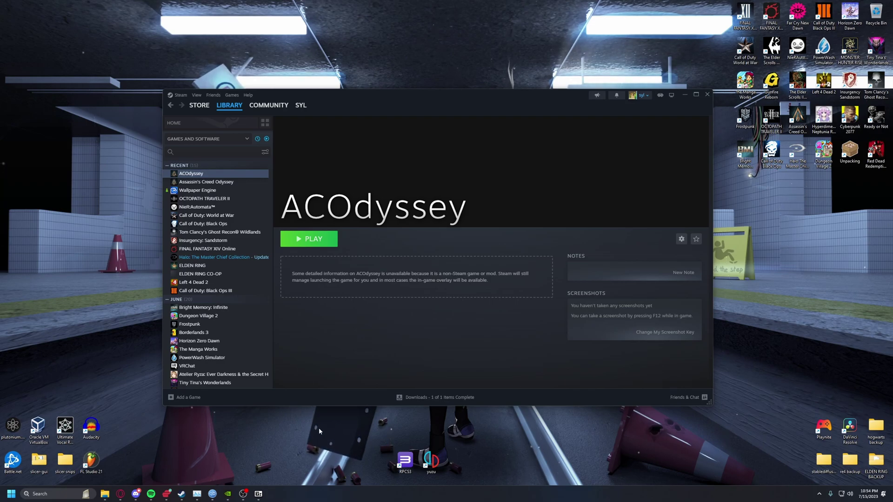
mouse_move(229, 496)
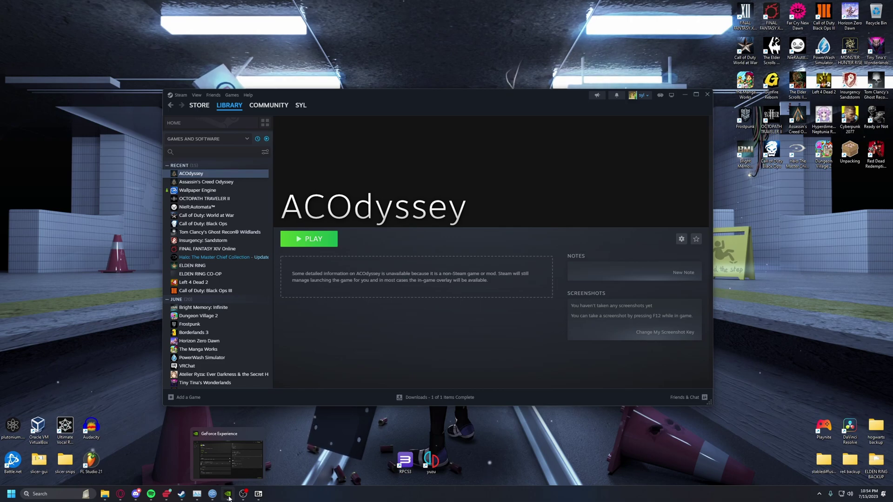
click(229, 497)
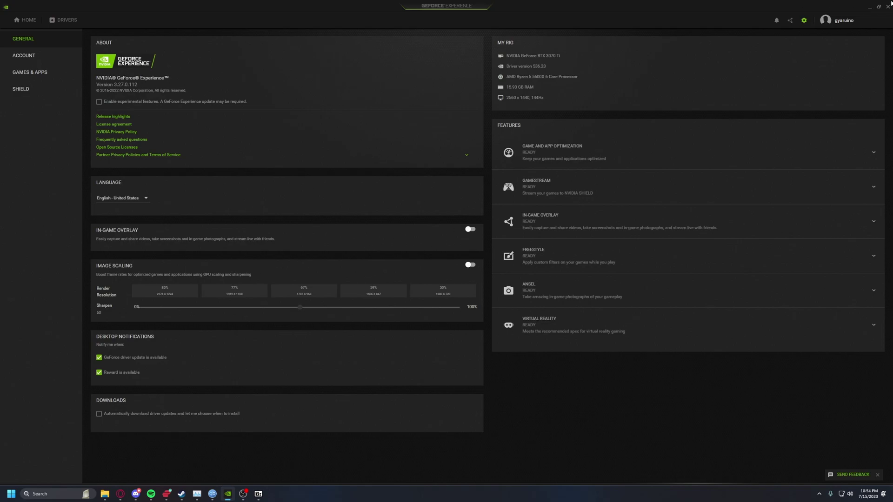
click(869, 8)
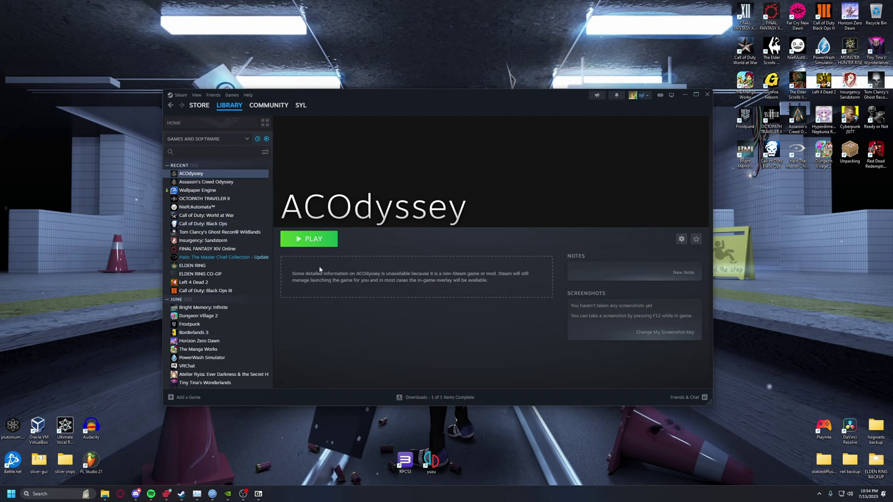
Step: Launch the non-Steam ACOdyssey entry from the Steam library and continue past the title screen to the main menu
click(319, 237)
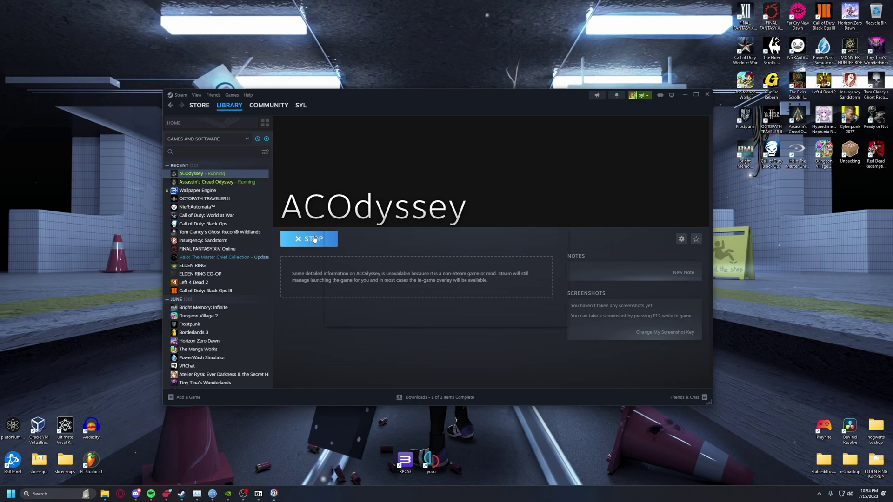
click(313, 239)
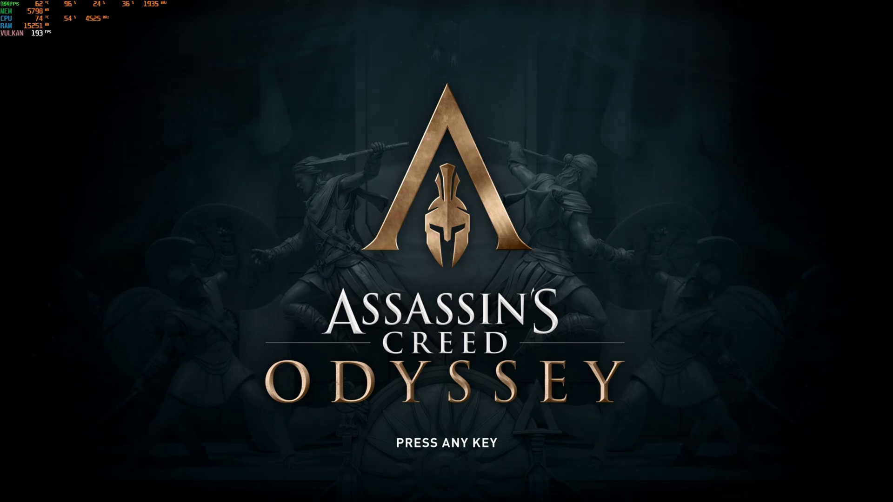
key(Return)
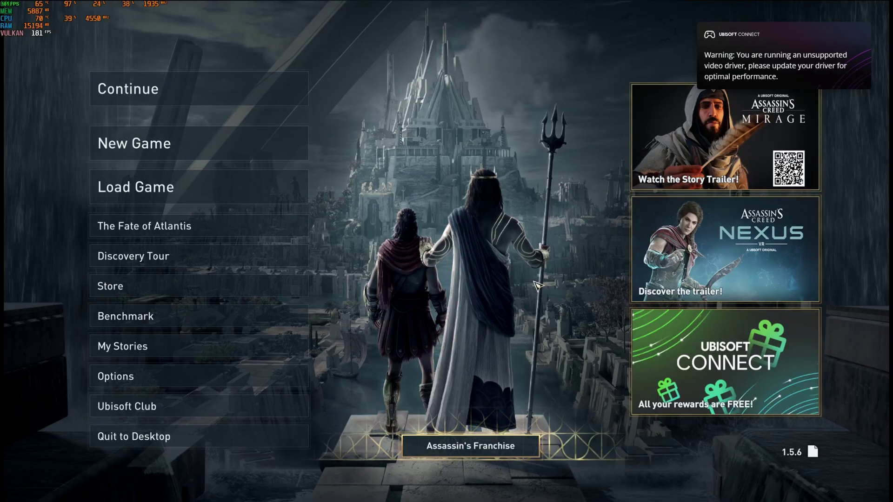
Step: Dismiss the unsupported video driver warning through the Ubisoft Connect in-game overlay and close the overlay
key(shift+F2)
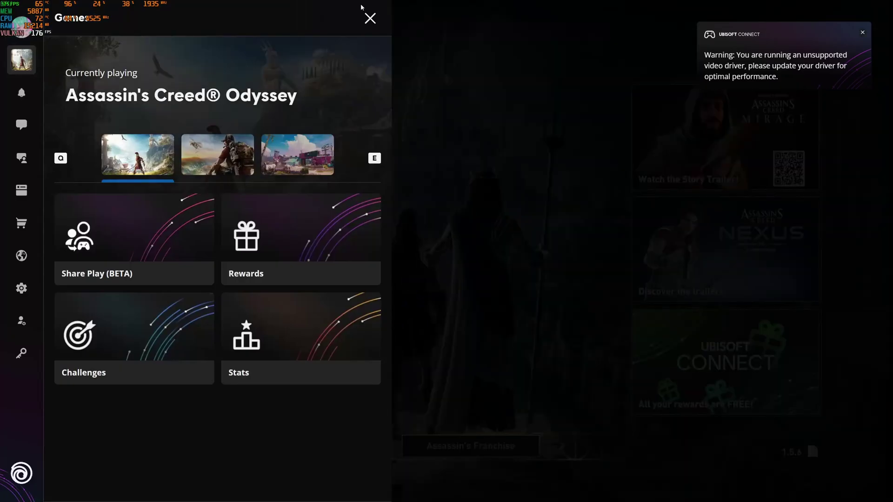
click(863, 32)
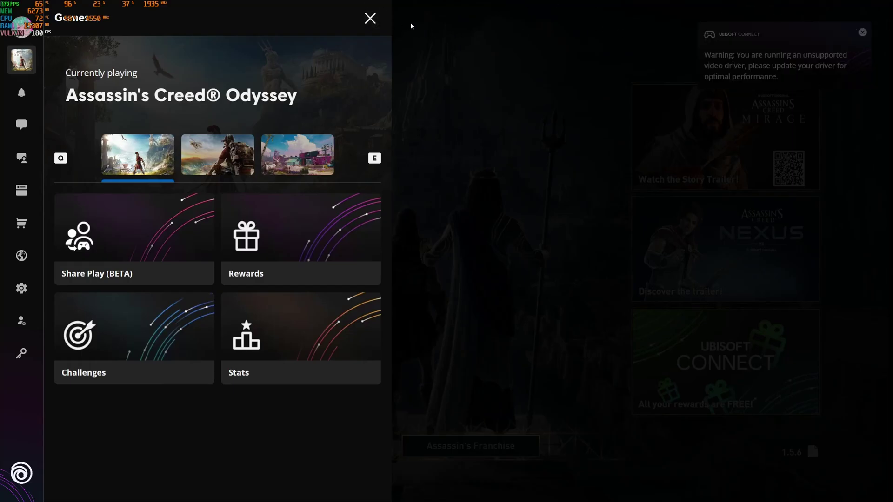
click(371, 18)
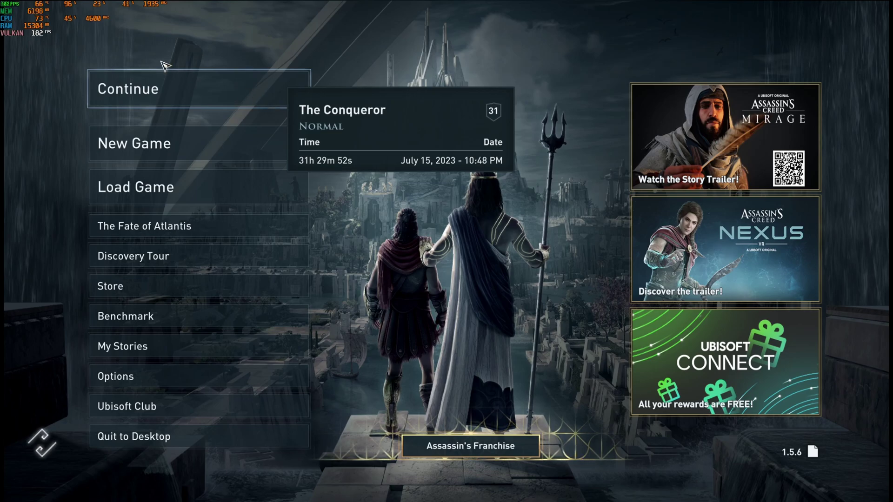
Step: Continue the saved game at The Conqueror and run the character forward through the grassland
click(145, 87)
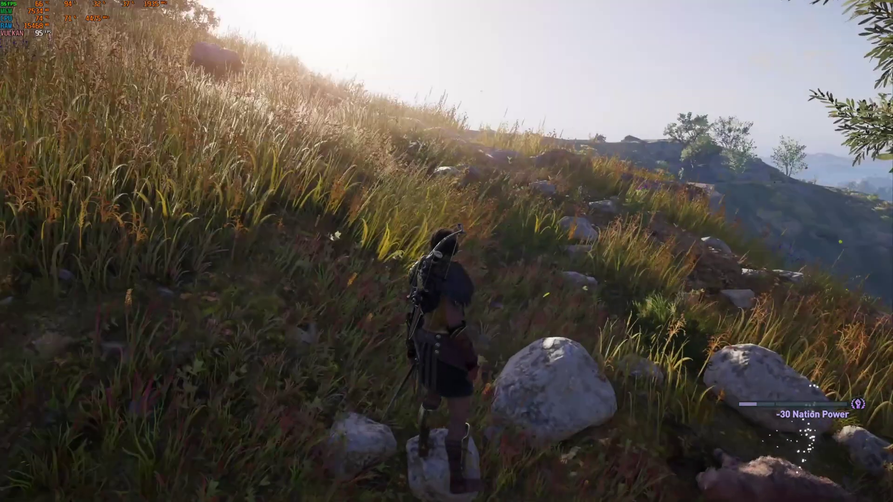
key(w)
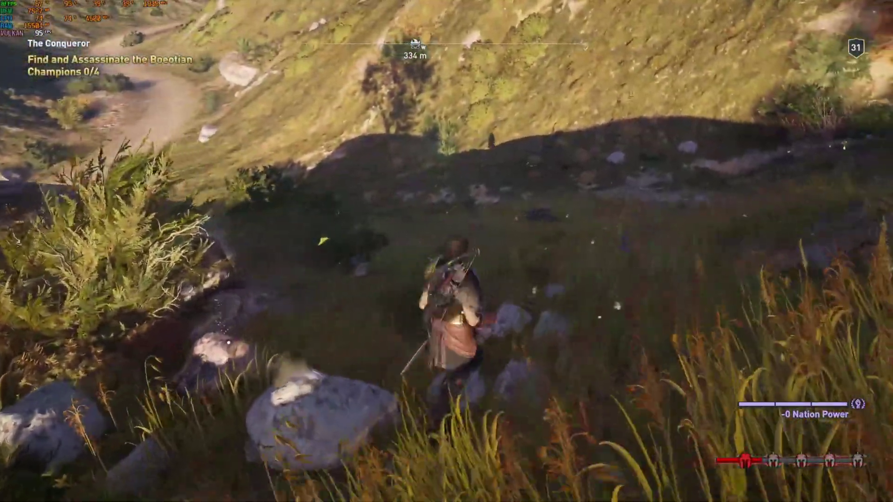
key(w)
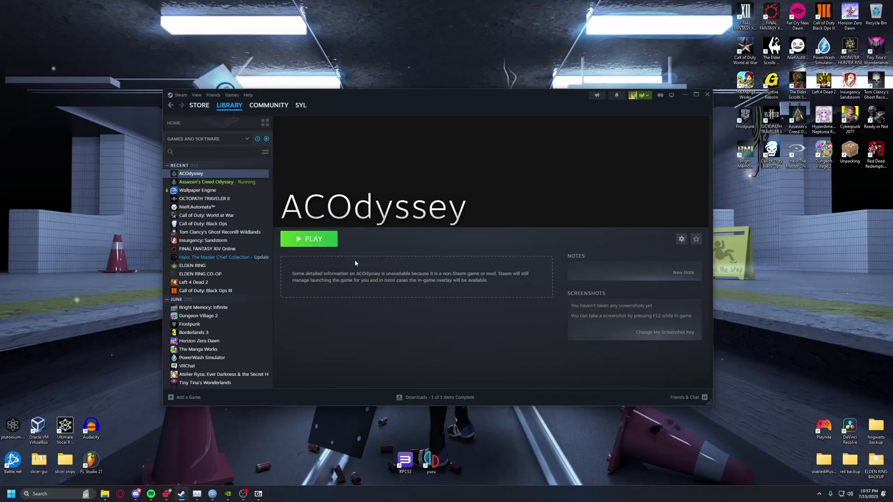
Step: Return to the Steam library home, open Steam's settings and look through the In Game options
click(171, 104)
click(174, 96)
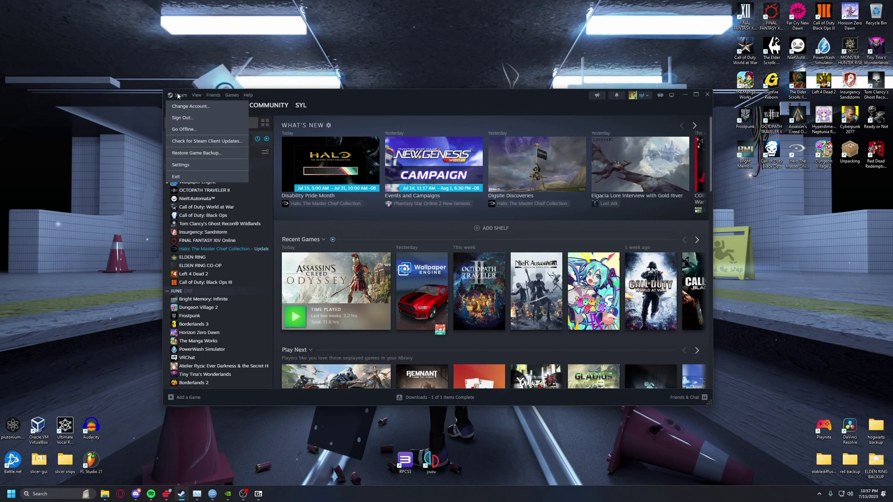
click(196, 95)
click(184, 109)
click(176, 95)
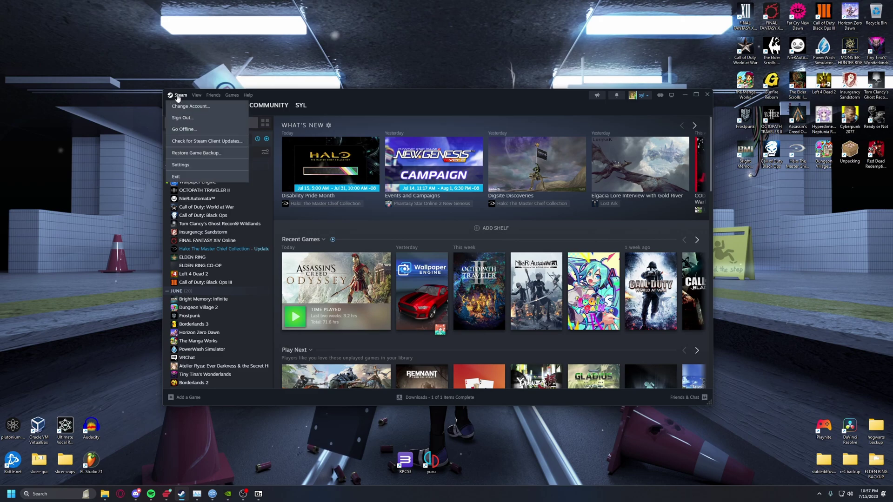
key(Escape)
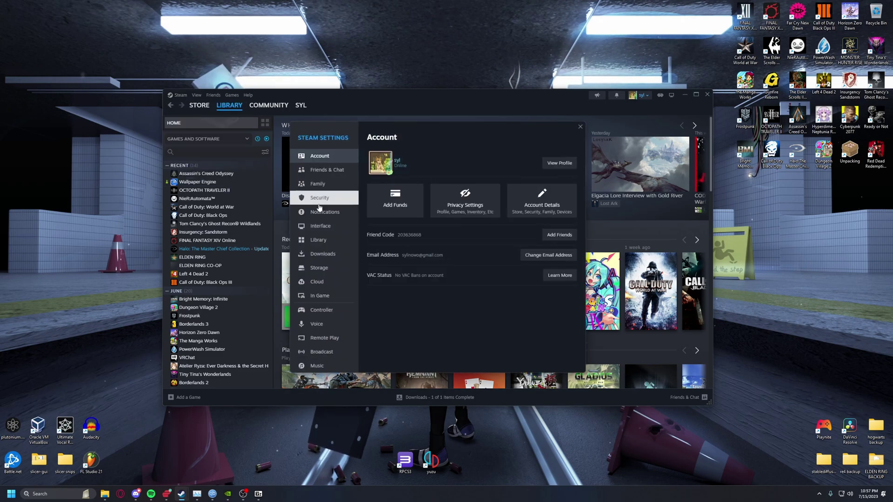
click(319, 296)
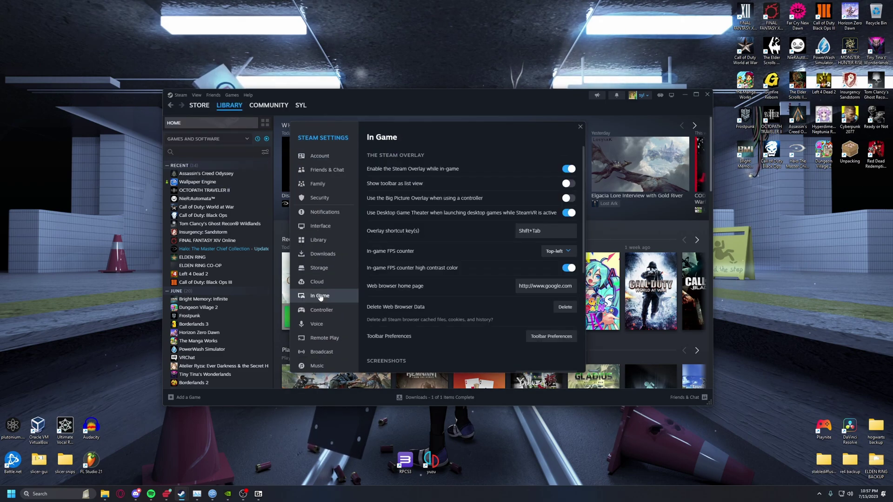
scroll(423, 291, down, 3)
scroll(424, 292, down, 2)
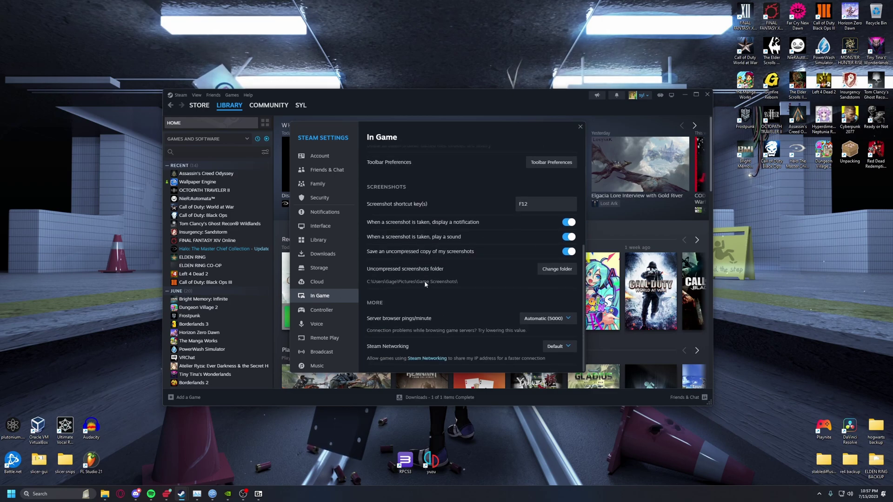
scroll(424, 284, up, 5)
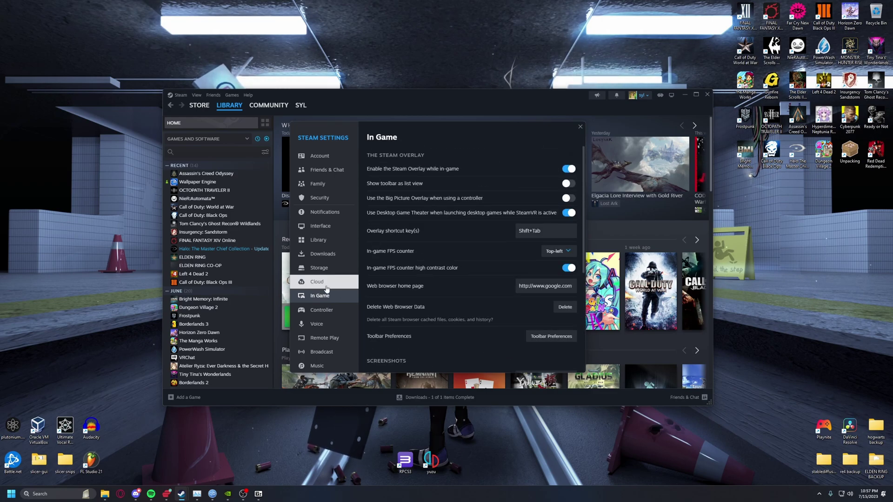
Step: Check the Shader Pre-Caching options in Steam's Downloads settings and close the settings
click(321, 267)
click(329, 260)
scroll(436, 258, down, 6)
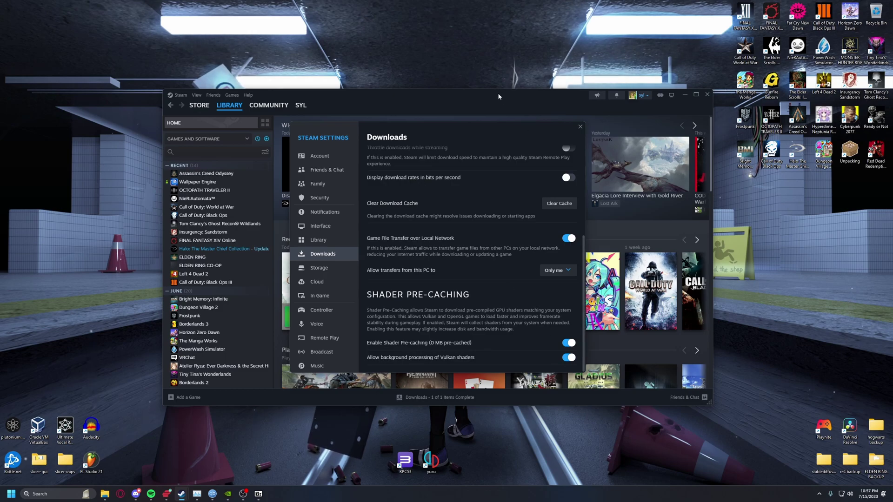
key(Escape)
Step: Review the DLL files in the archive's x64 folder and the Assassins Creed Odyssey game folder, closing the game folder
mouse_move(223, 499)
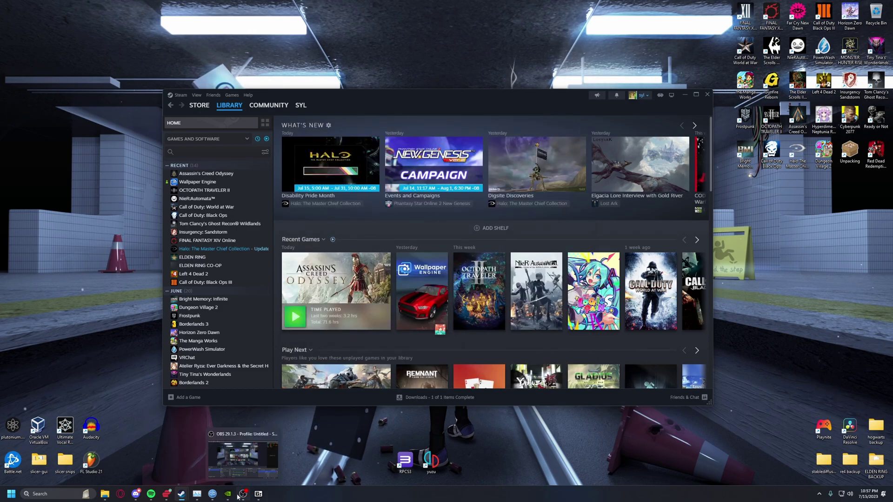
click(259, 494)
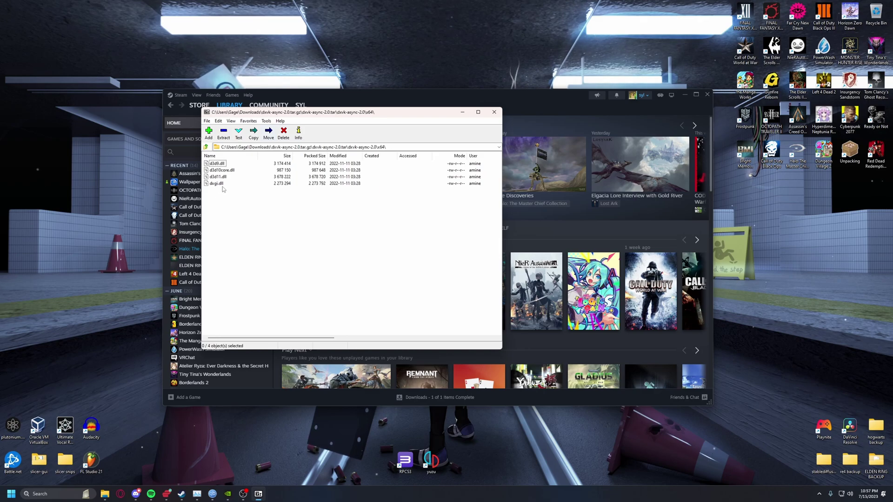
click(105, 495)
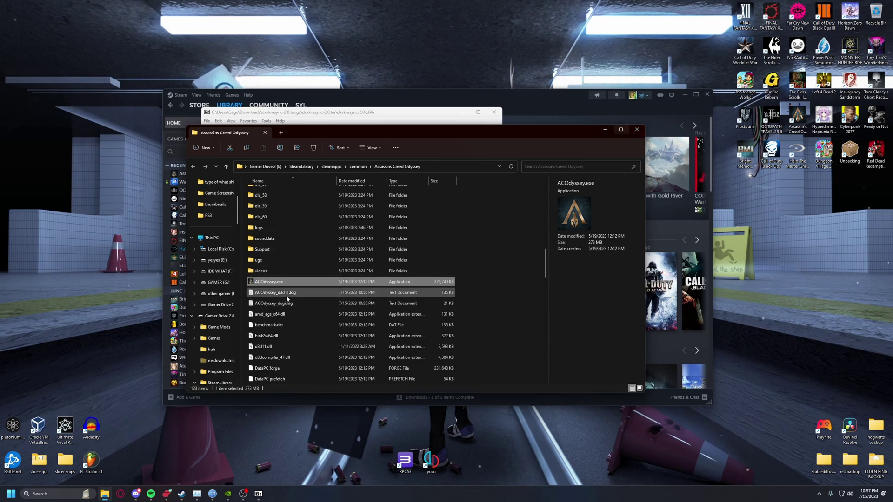
click(637, 130)
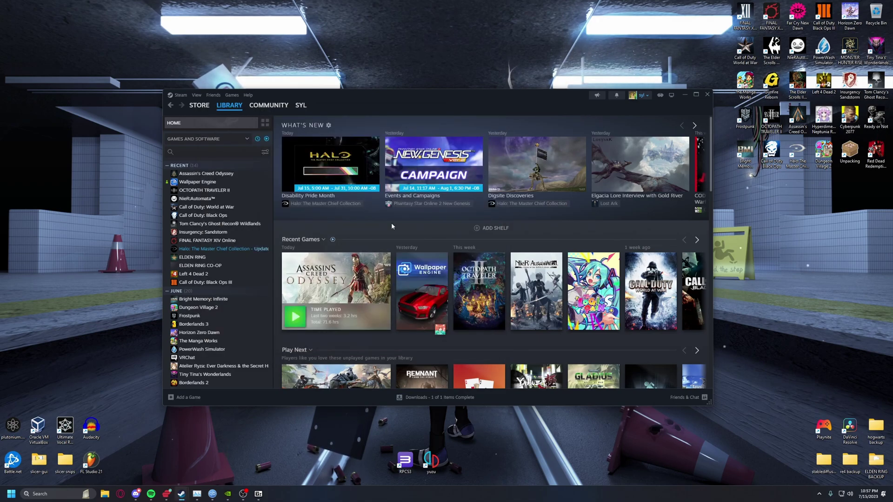
Step: Show how to browse to the Assassins Creed Odyssey folder for adding a non-Steam game, and cancel without adding anything
click(182, 397)
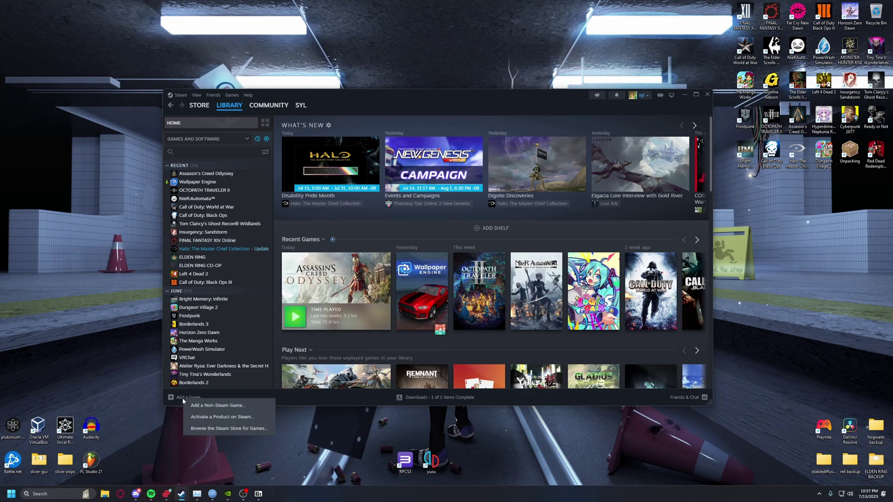
click(211, 406)
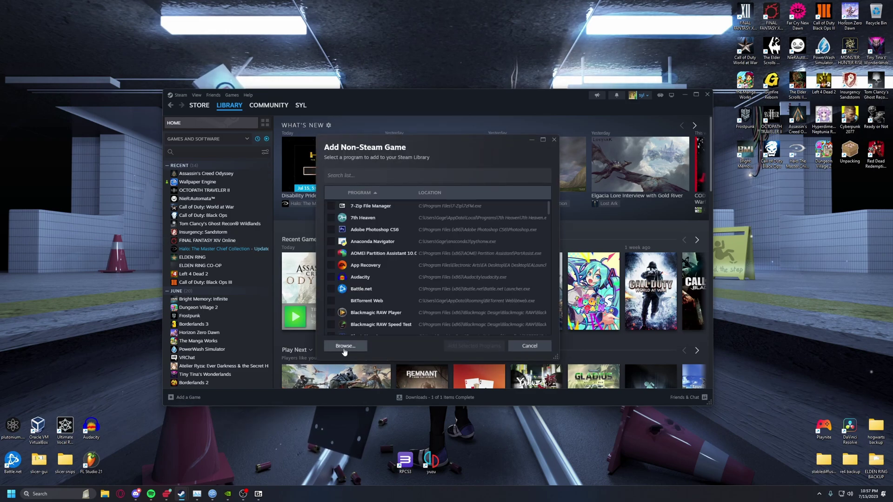
click(344, 346)
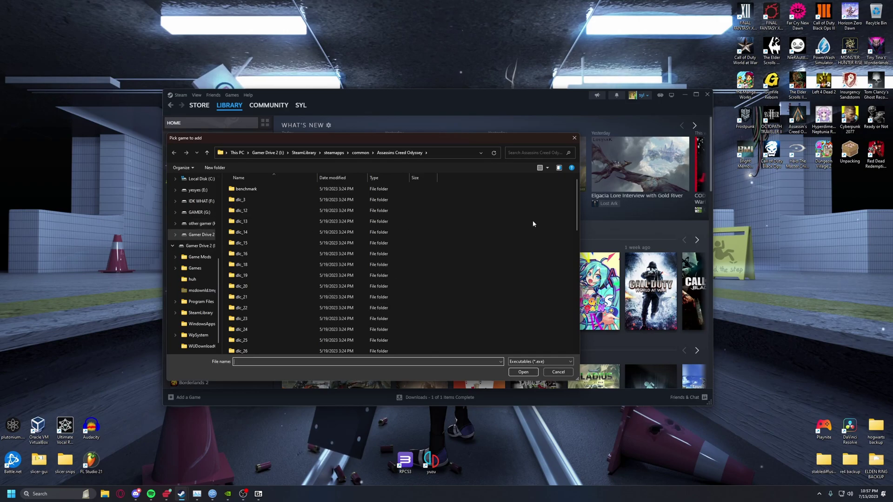
click(575, 138)
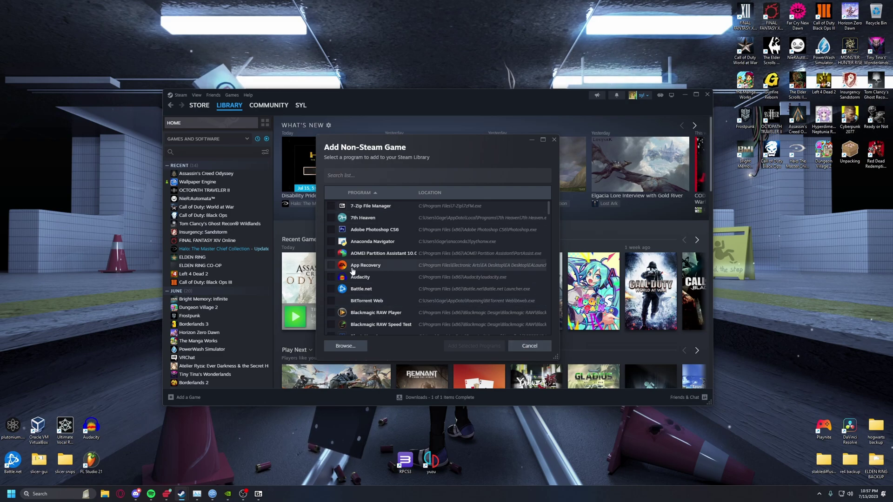
click(530, 346)
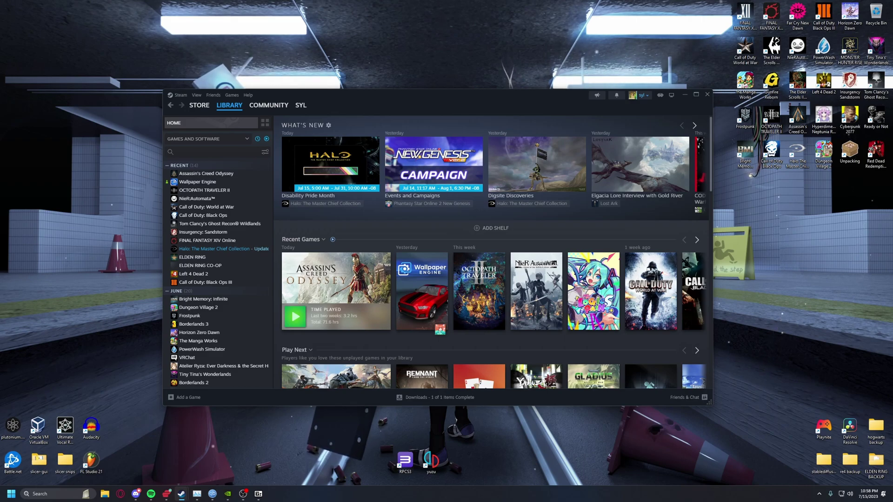
Step: Turn on the in-game overlay in GeForce Experience and minimize its window
click(228, 493)
click(469, 230)
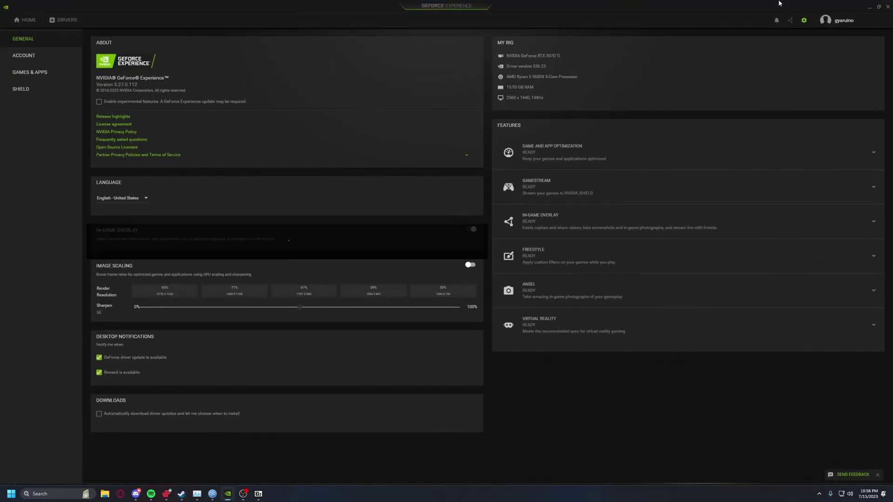
click(869, 9)
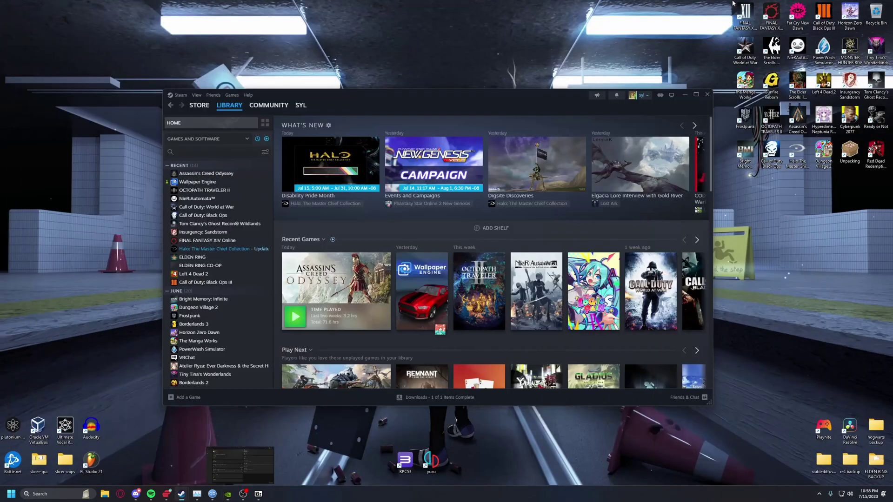
Step: Launch the Steam version of Assassin's Creed Odyssey from the library and continue past its title screen
click(190, 174)
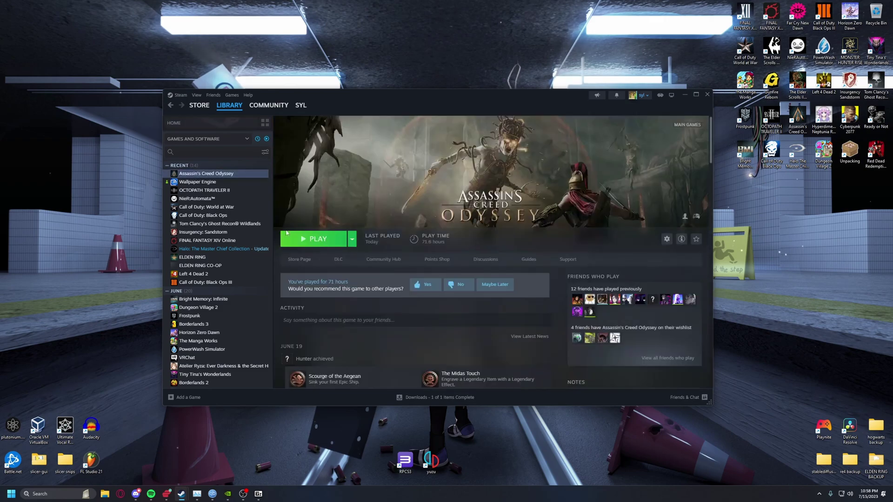
click(316, 238)
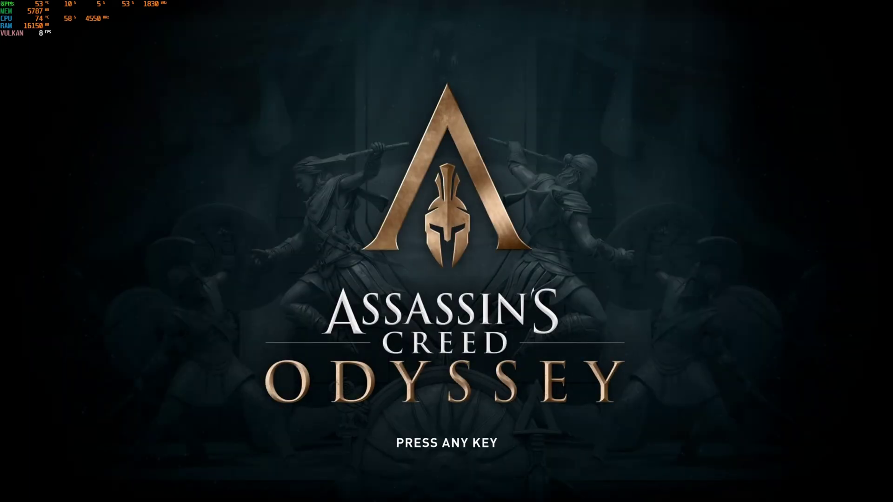
key(Return)
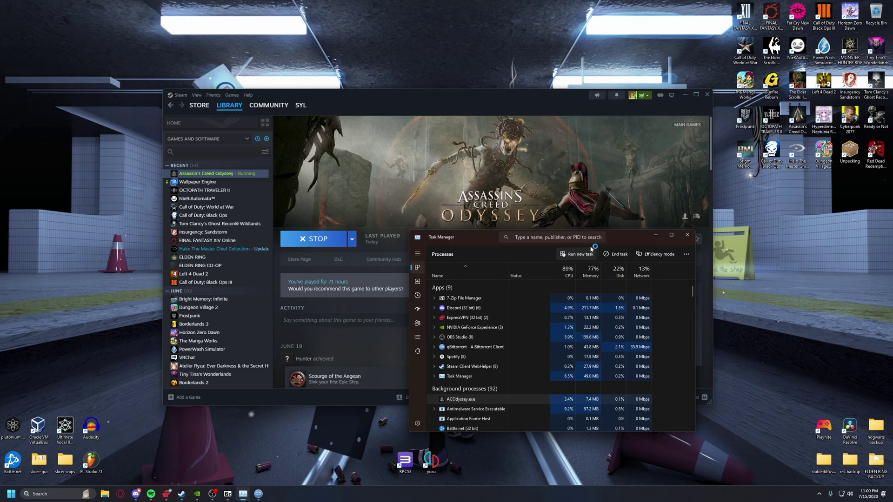
Step: Close the GeForce Experience overlay settings and relaunch Assassin's Creed Odyssey from the Steam library, continuing past its title screen
click(196, 494)
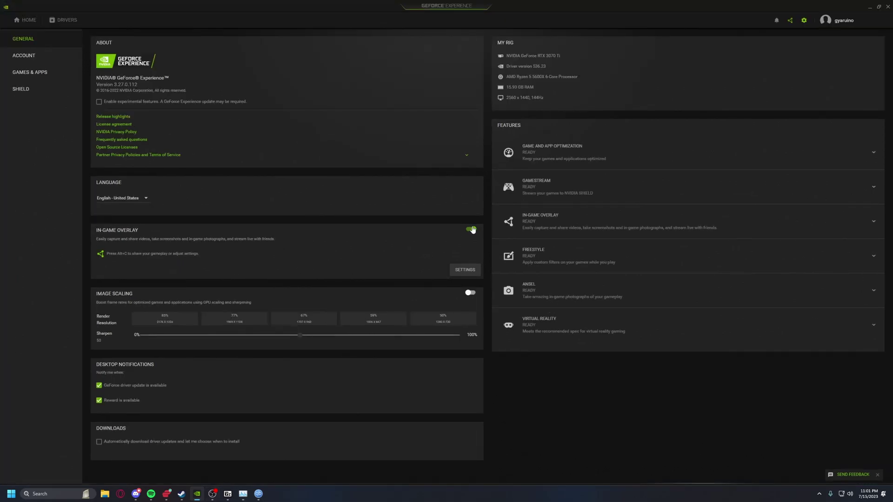
key(alt+F4)
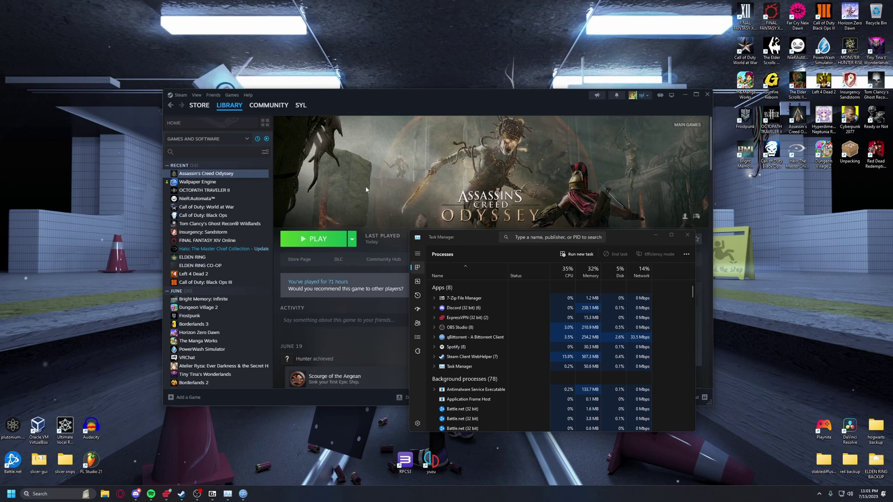
click(341, 245)
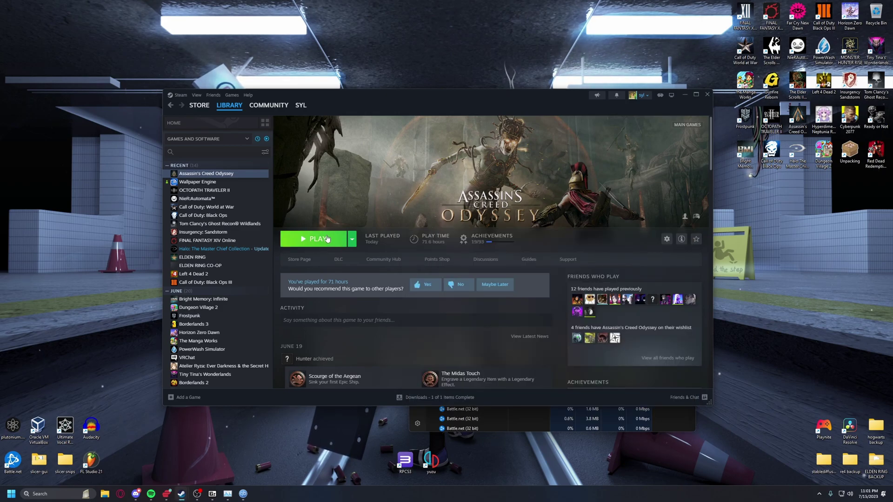
click(327, 239)
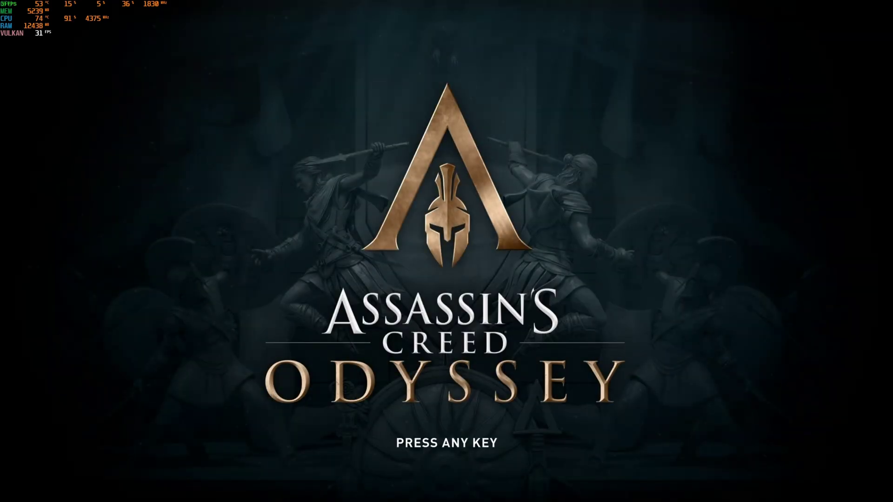
key(Return)
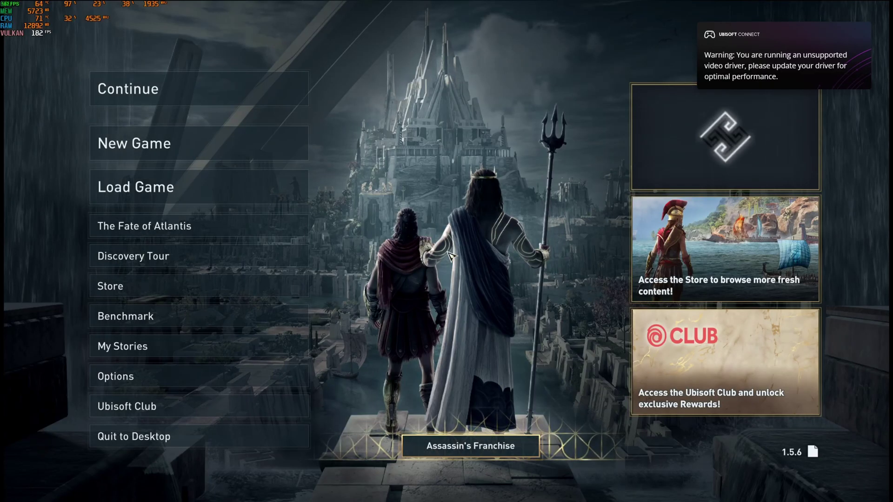
Step: Open the Ubisoft Connect overlay over the game's main menu and close it again
key(shift+F2)
click(862, 32)
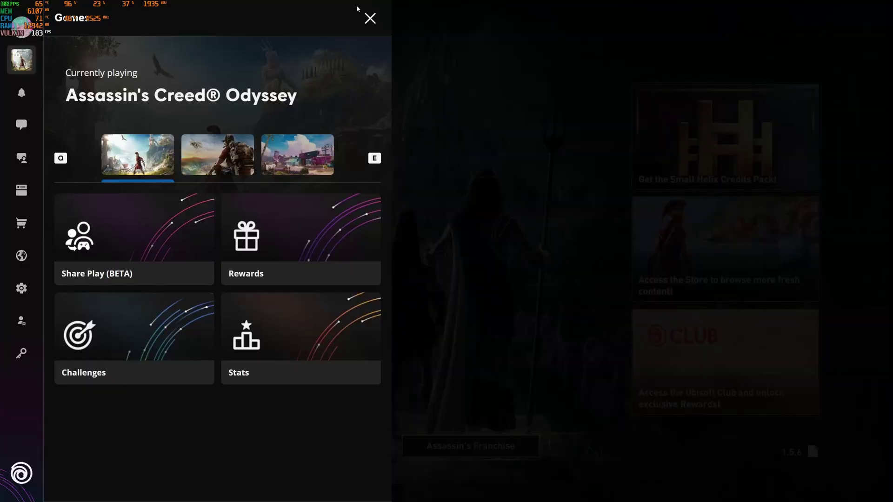
click(370, 18)
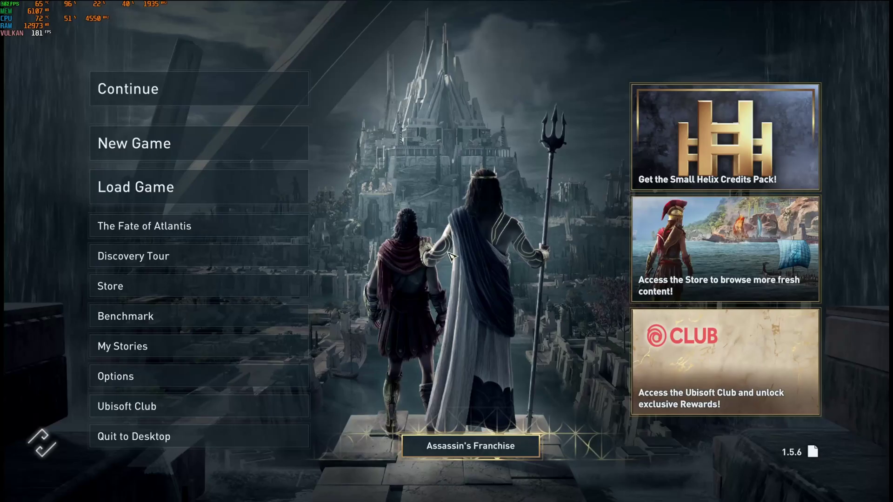
Step: Continue the saved game from the main menu and check Task Manager while it loads
click(159, 105)
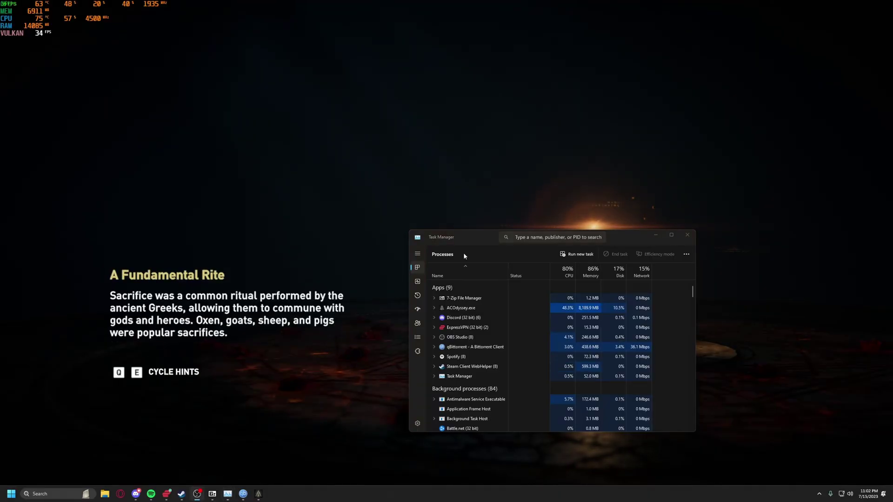
click(474, 238)
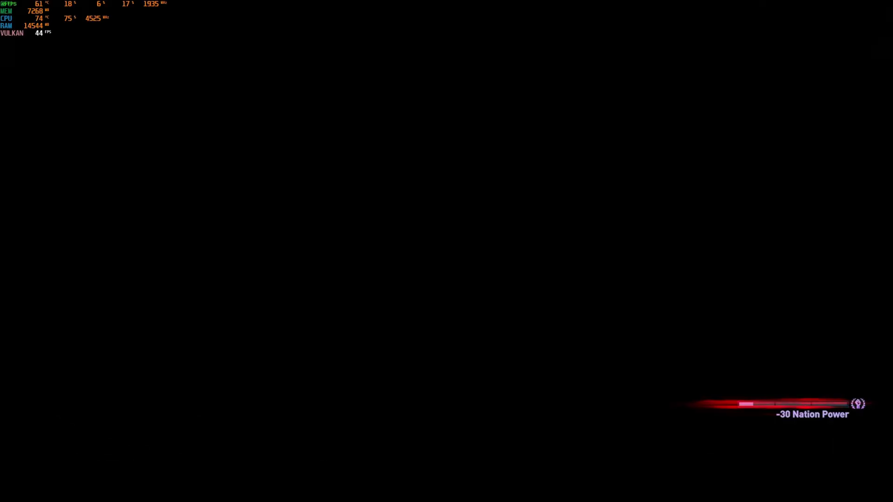
key(w)
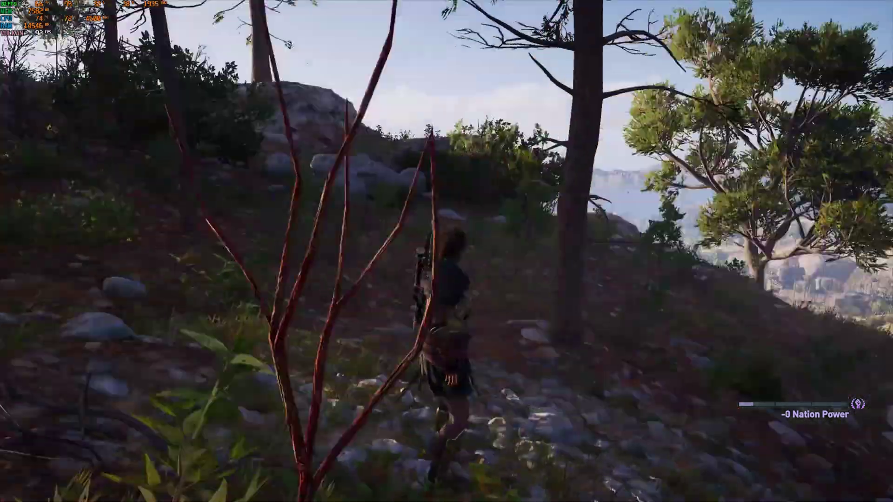
key(w)
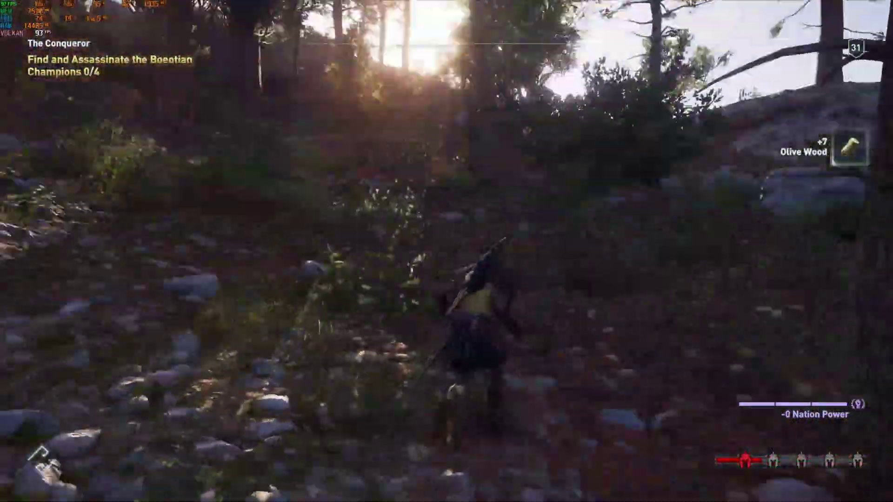
right_click(447, 251)
key(w)
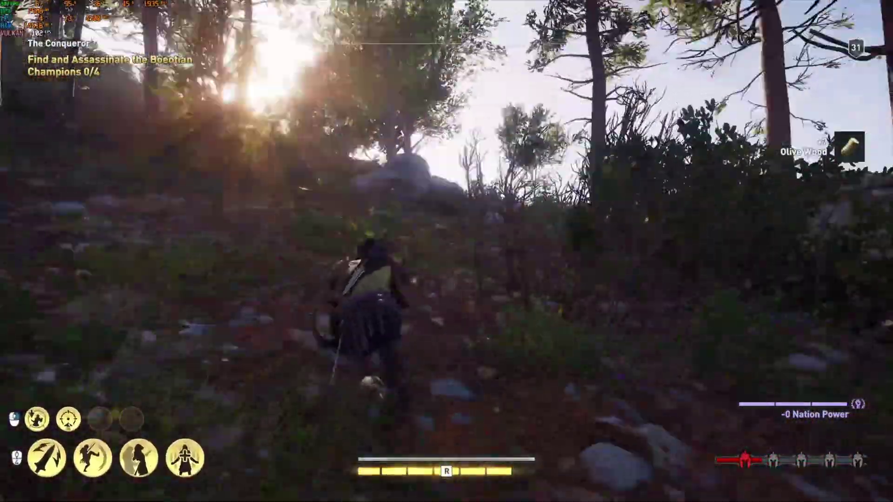
key(w)
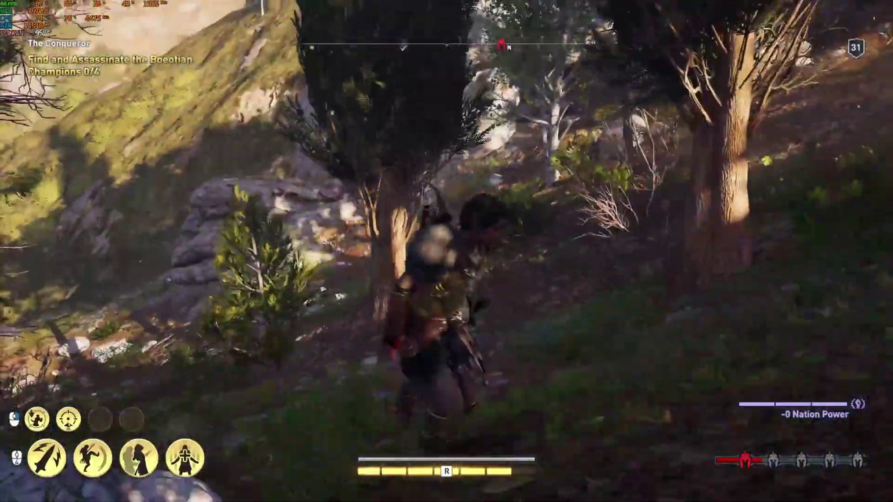
key(w)
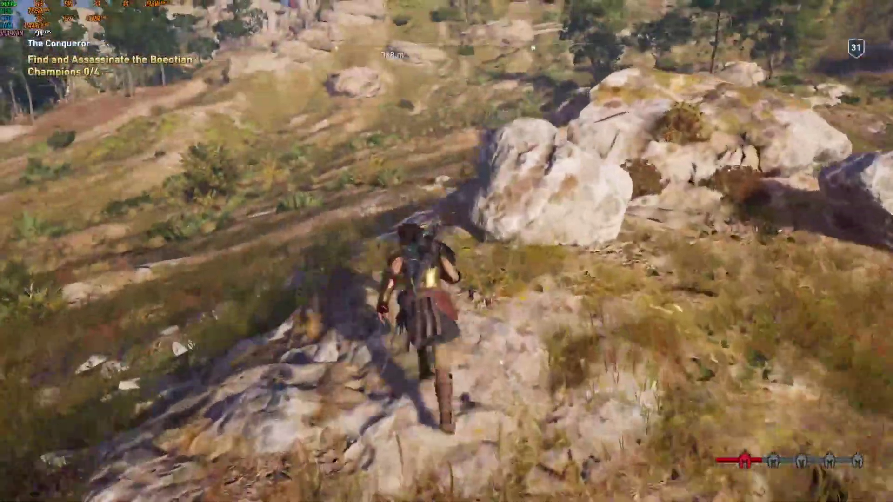
key(w)
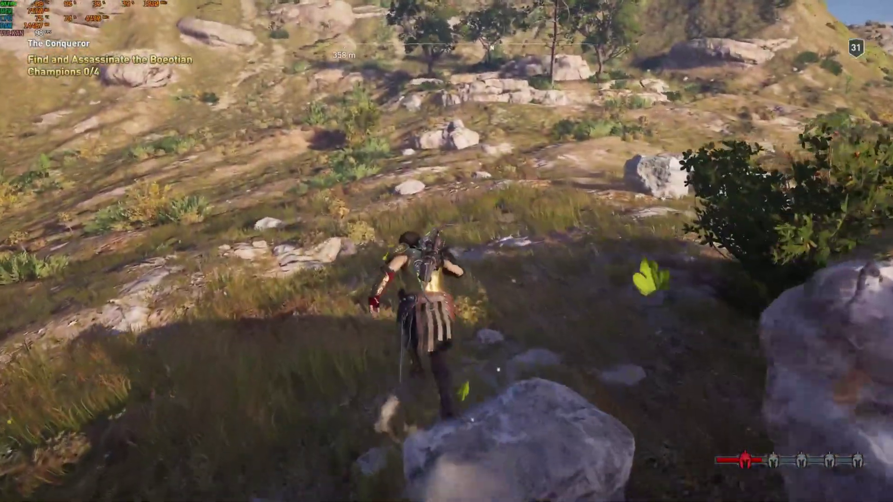
key(w)
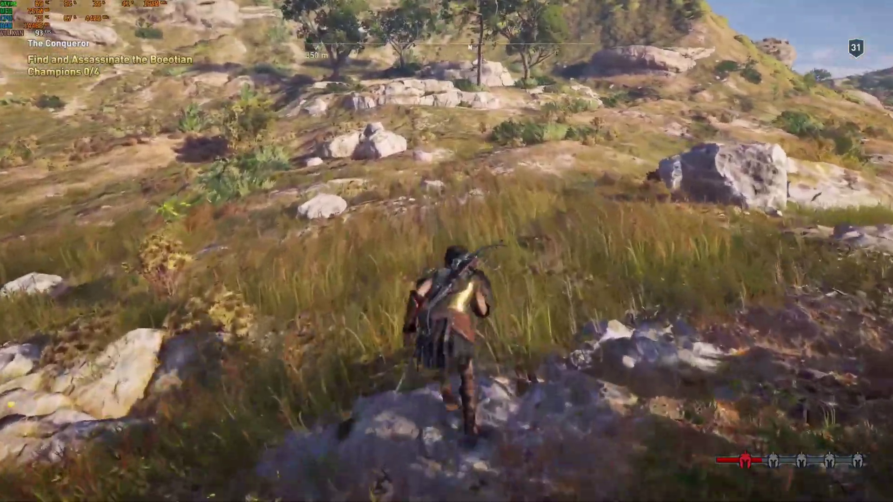
key(w)
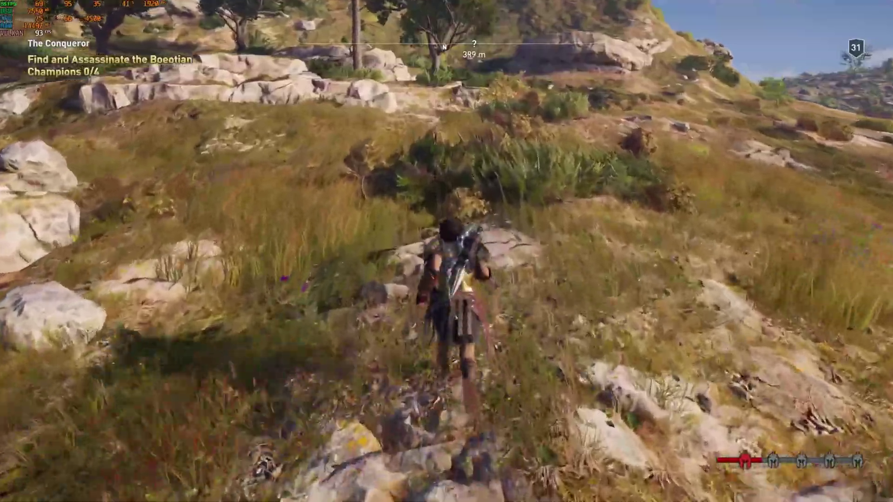
key(w)
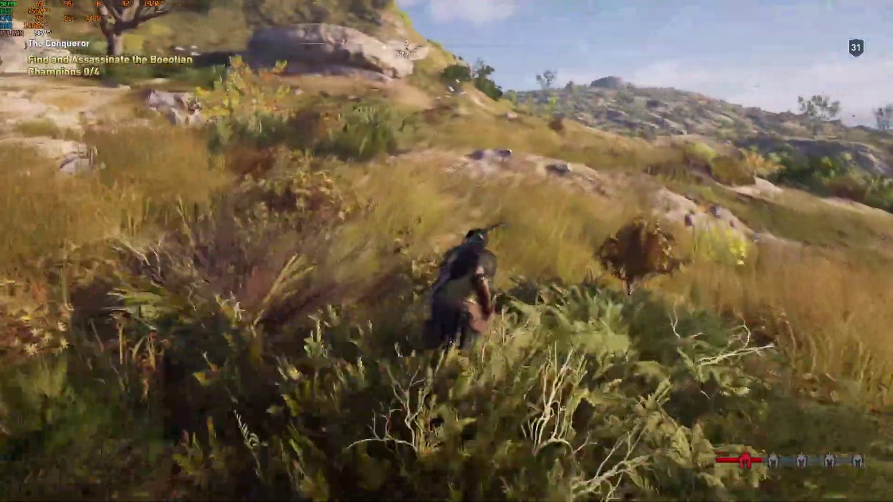
key(w)
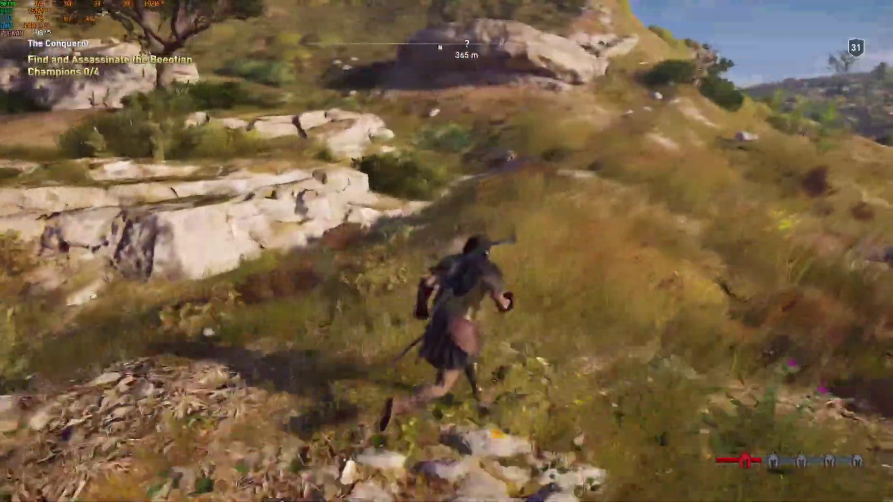
key(w)
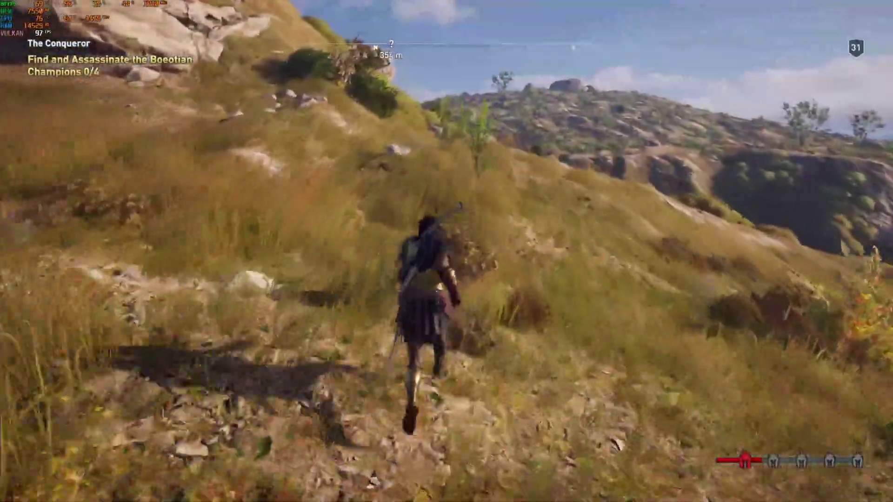
key(w)
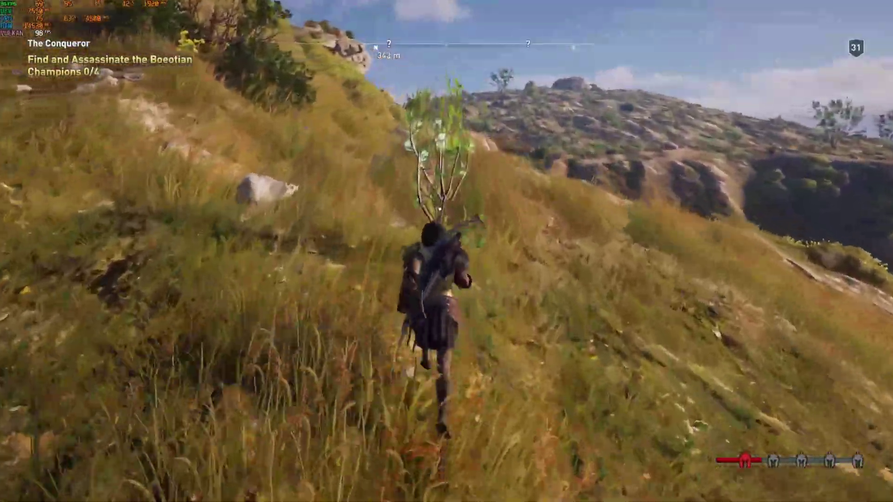
key(w)
key(e)
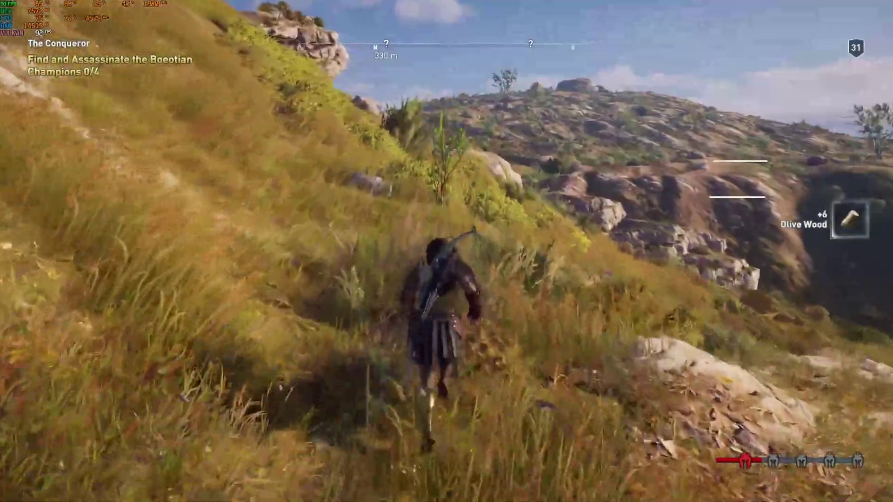
key(w)
key(e)
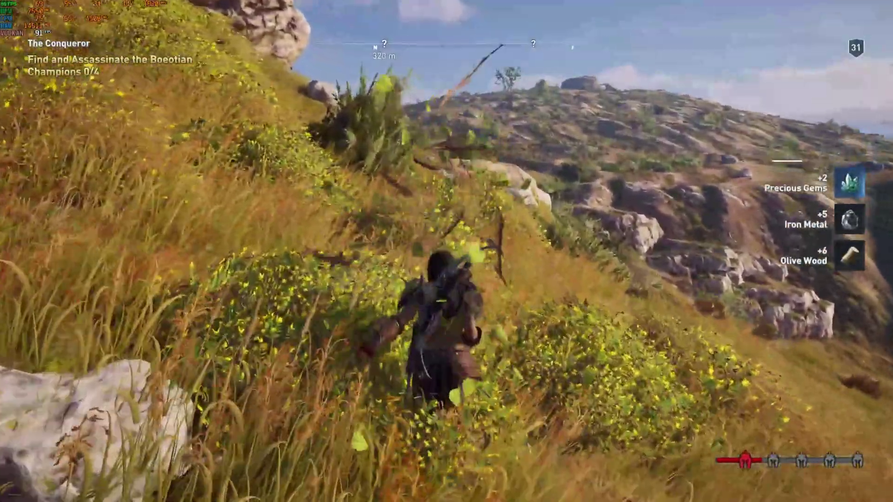